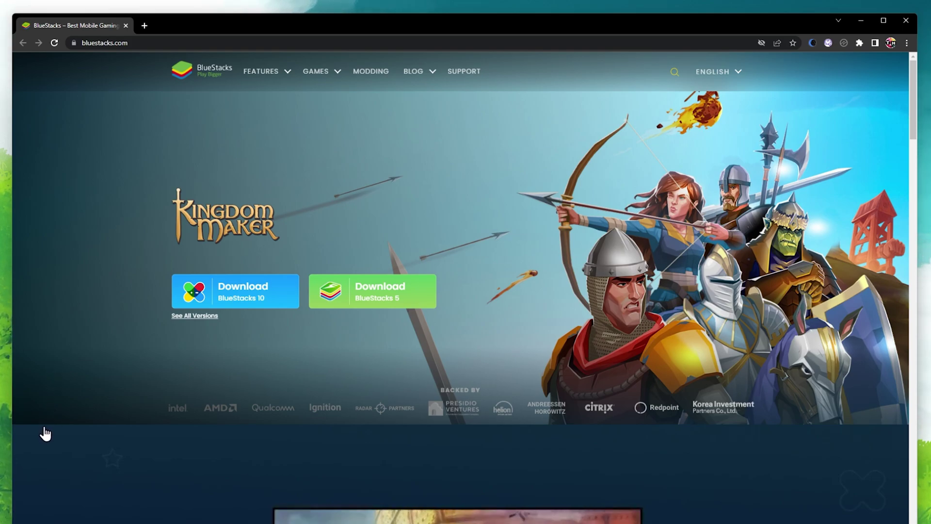
Download the Windows Pie 64-bit version of BlueStacks 5 from the all-versions page and launch the downloaded installer.
{"action": "left_click", "coordinate": [146, 42]}
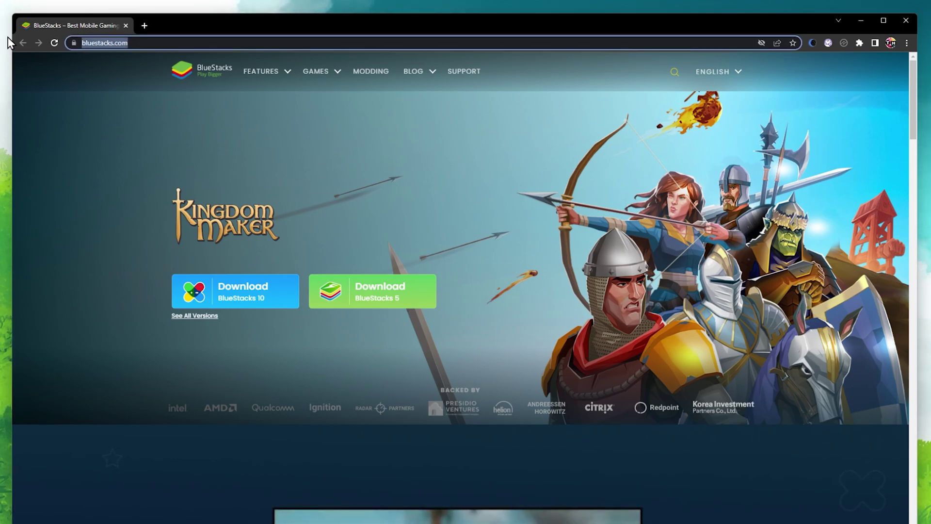
{"action": "left_click", "coordinate": [22, 91]}
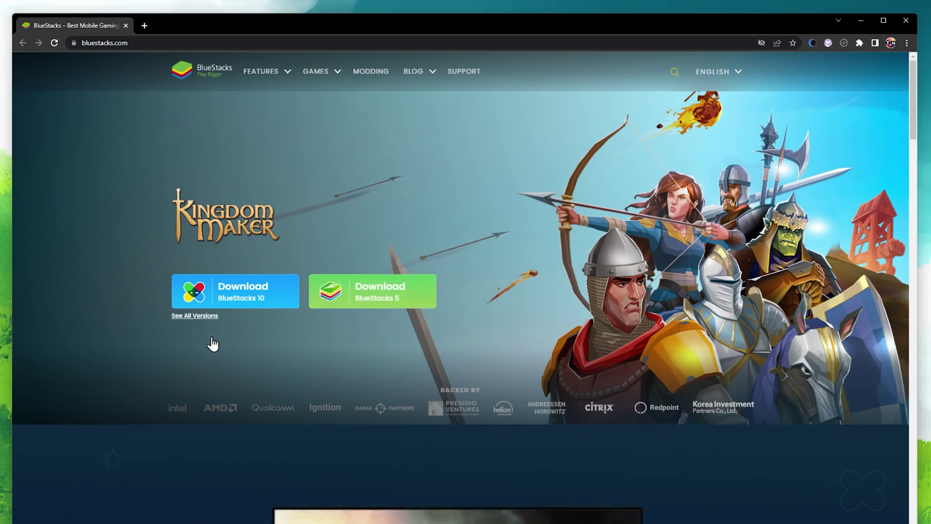
{"action": "left_click", "coordinate": [185, 318]}
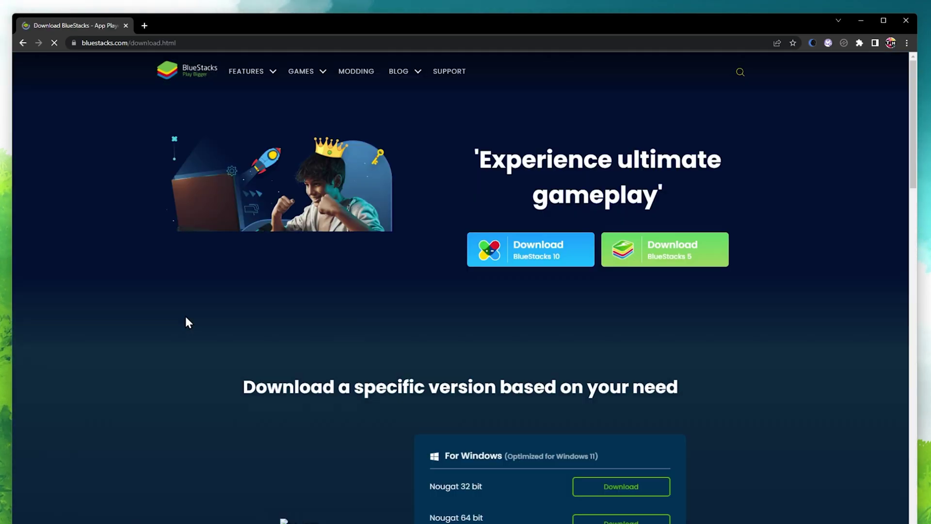
{"action": "middle_click", "coordinate": [345, 308]}
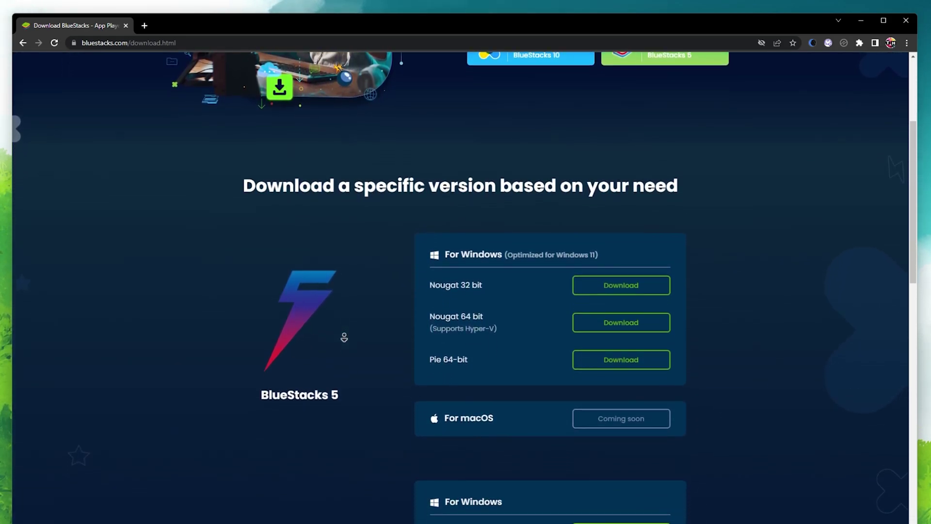
{"action": "left_click", "coordinate": [488, 358]}
{"action": "left_click", "coordinate": [635, 333]}
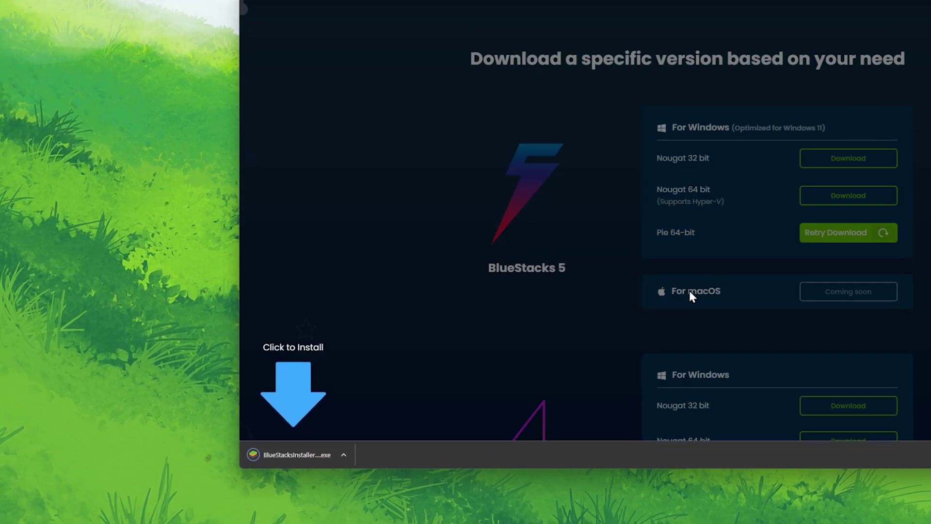
{"action": "left_click", "coordinate": [291, 454]}
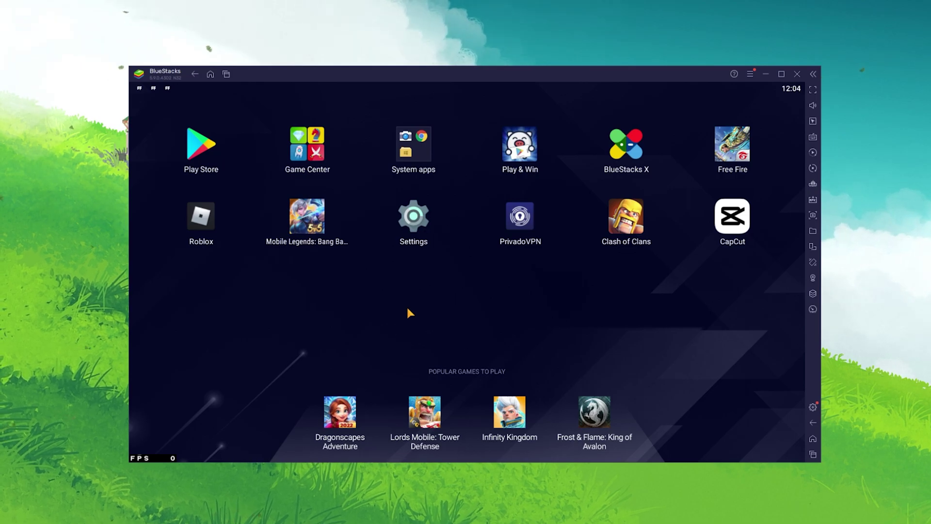
Open the Play Store, check the signed-in Google account, and return to the BlueStacks home screen.
{"action": "left_click", "coordinate": [204, 156]}
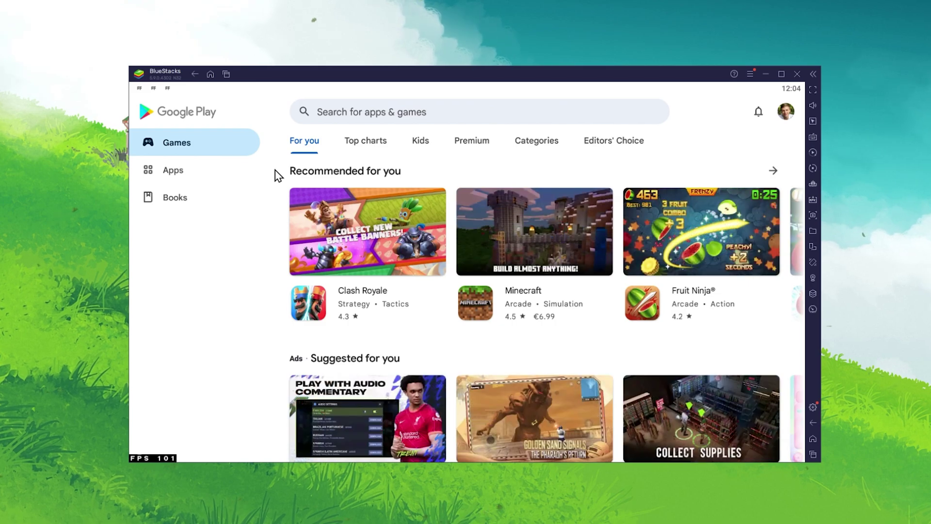
{"action": "left_click", "coordinate": [788, 112]}
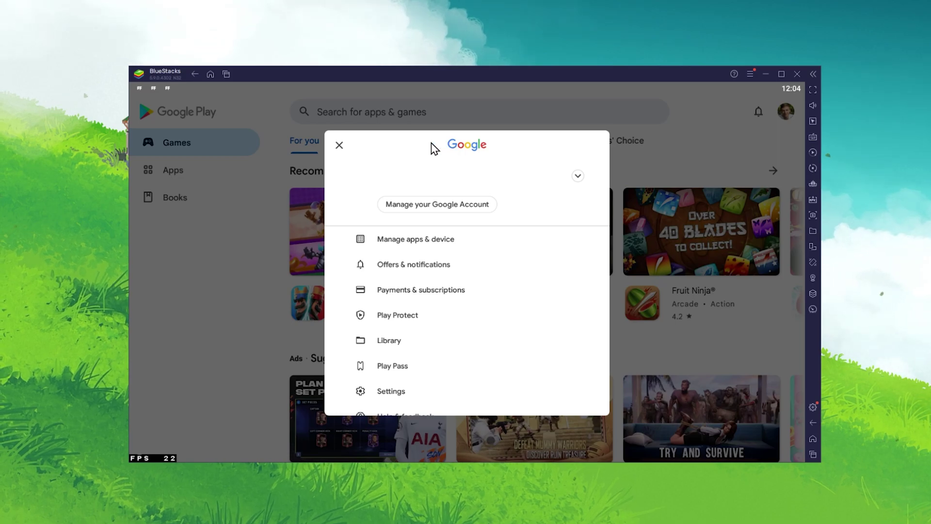
{"action": "left_click", "coordinate": [341, 145]}
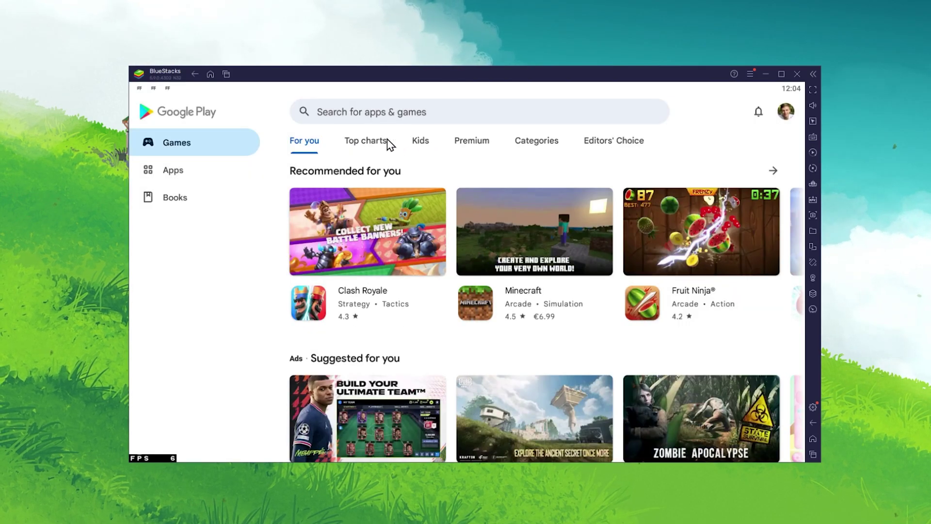
{"action": "left_click", "coordinate": [813, 423]}
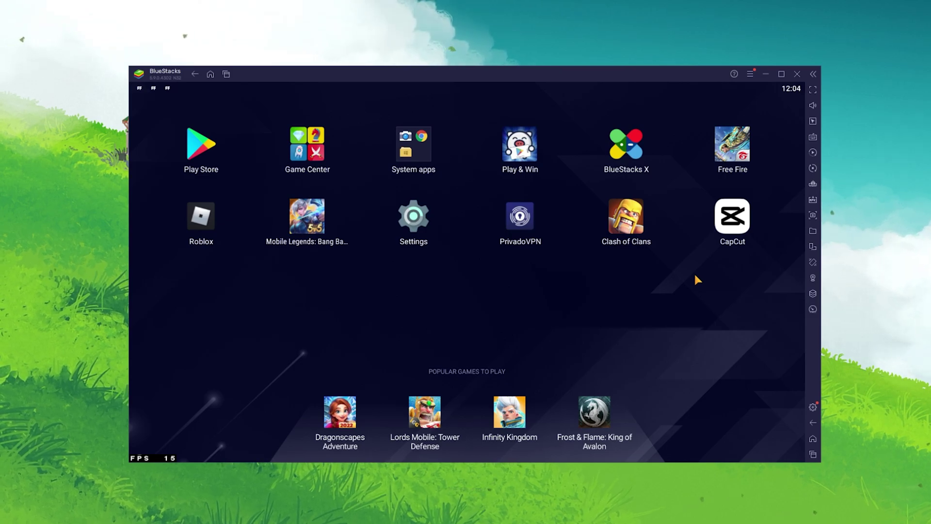
Open the BlueStacks performance settings and review the available CPU allocation options.
{"action": "left_click", "coordinate": [813, 407]}
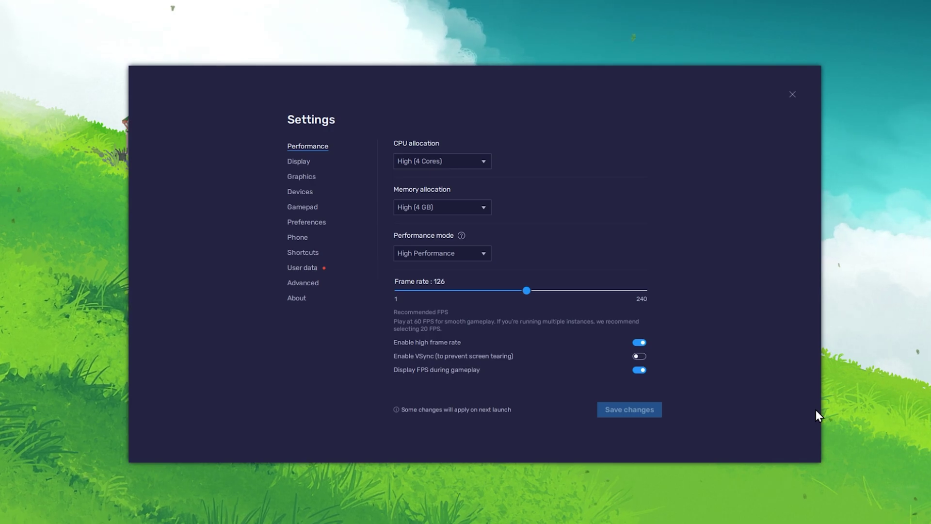
{"action": "left_click", "coordinate": [793, 94]}
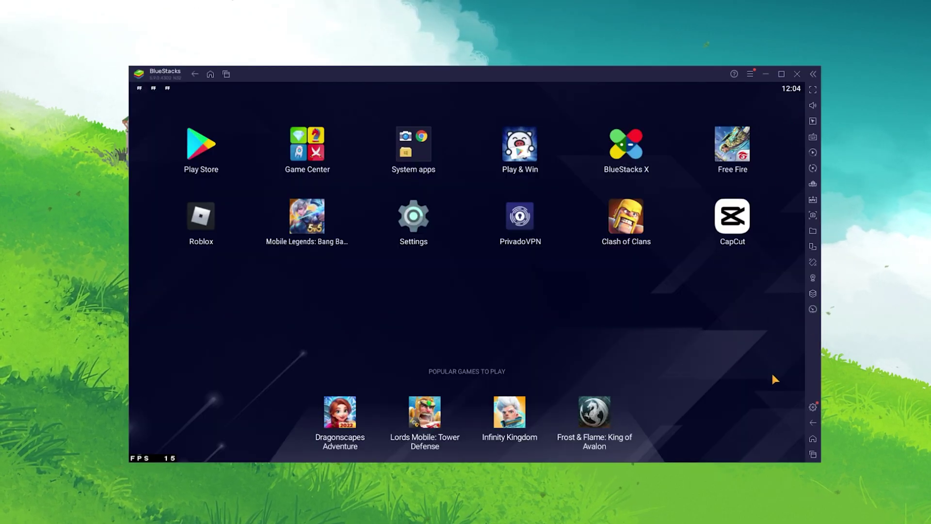
{"action": "left_click", "coordinate": [814, 407]}
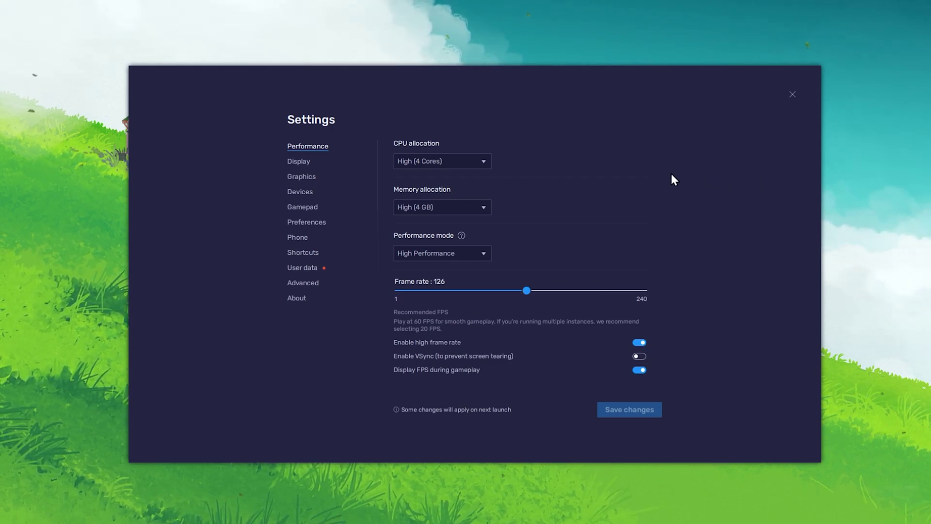
{"action": "left_click", "coordinate": [476, 161]}
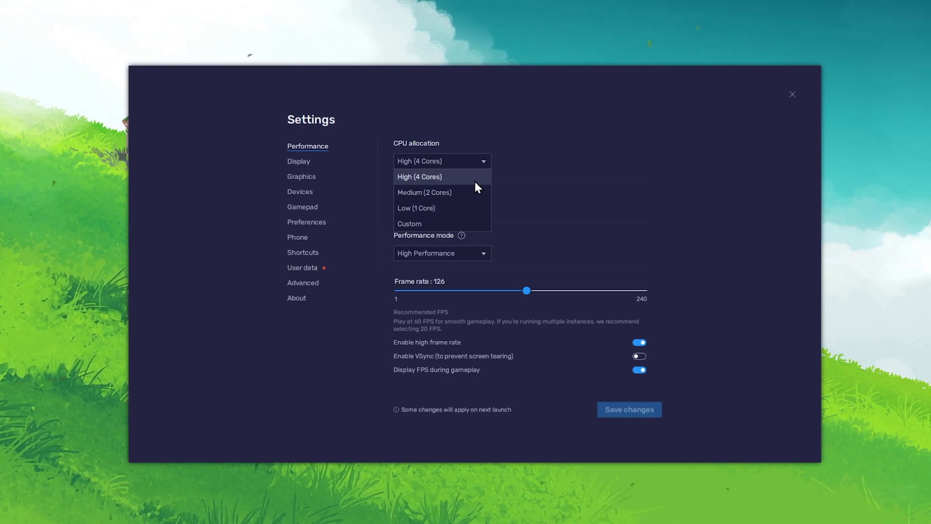
{"action": "left_click", "coordinate": [486, 161]}
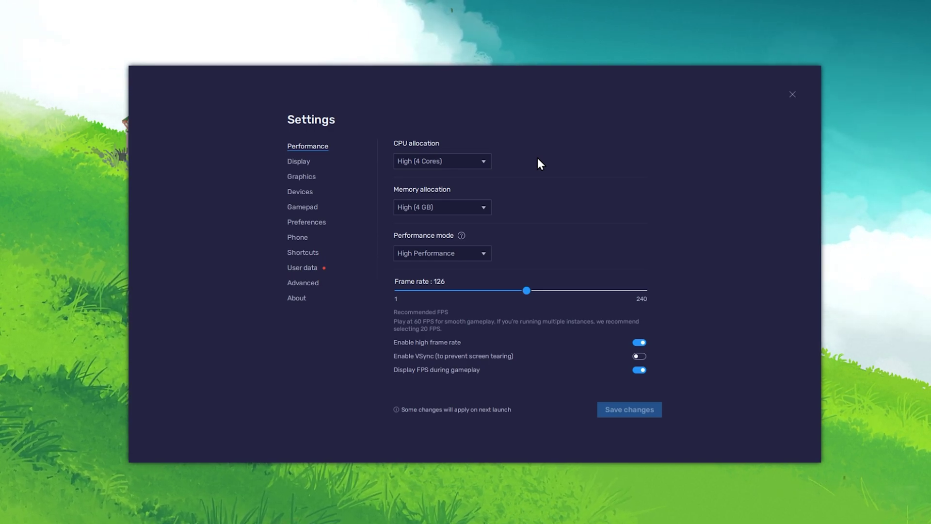
Review the memory allocation options and choose High (4 GB).
{"action": "left_click", "coordinate": [485, 204]}
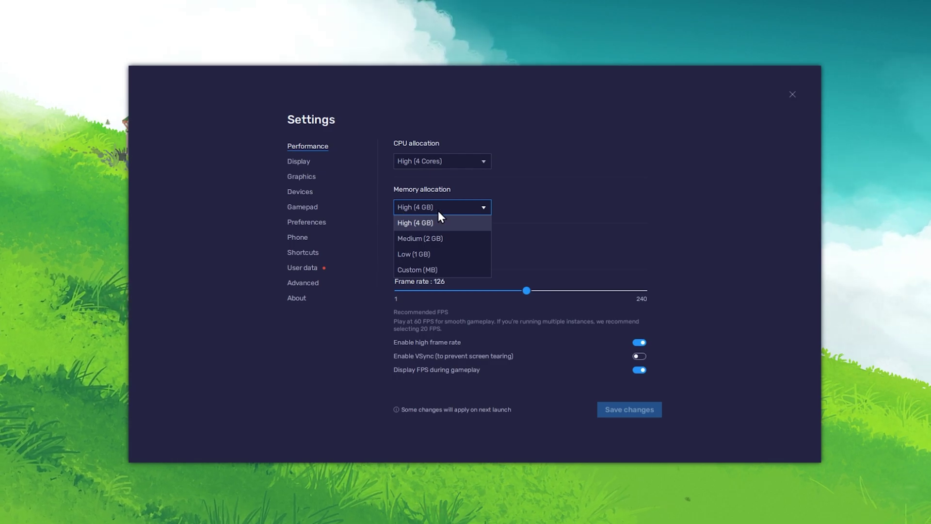
{"action": "left_click", "coordinate": [487, 209]}
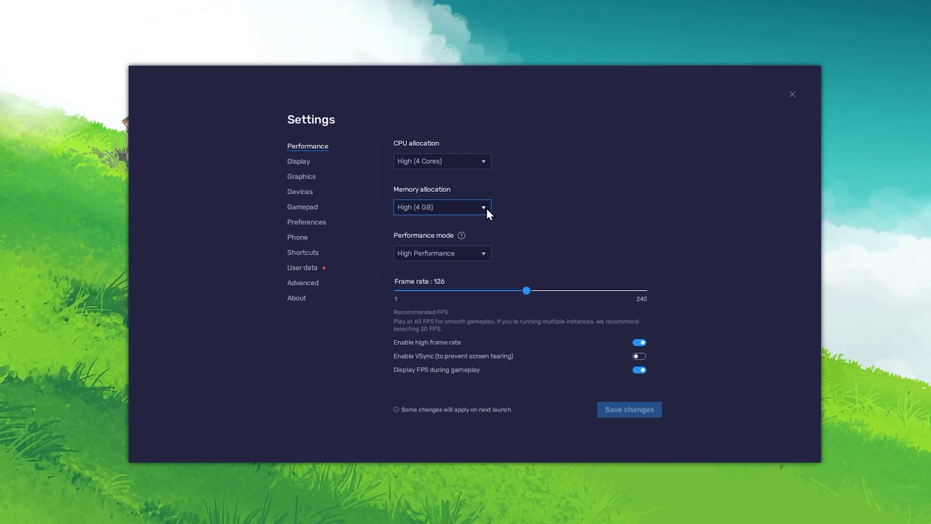
{"action": "left_click", "coordinate": [486, 206]}
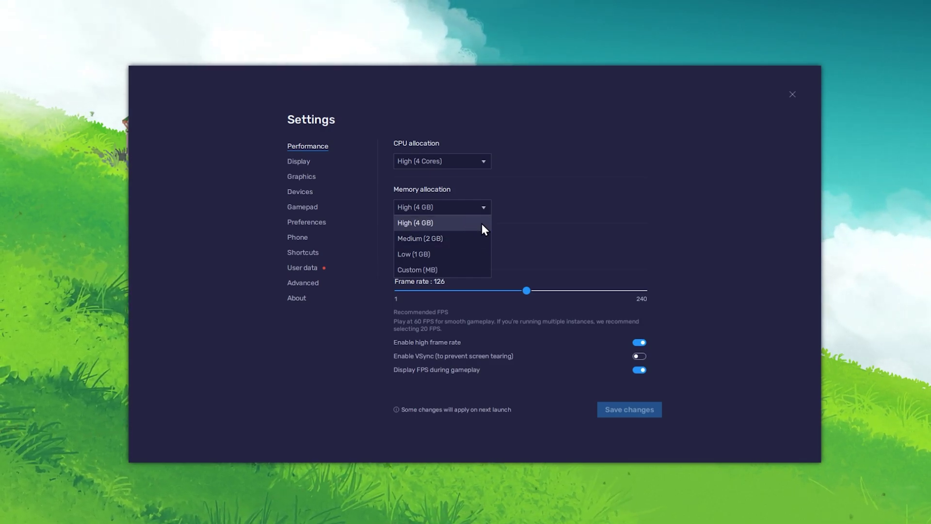
{"action": "left_click", "coordinate": [481, 222]}
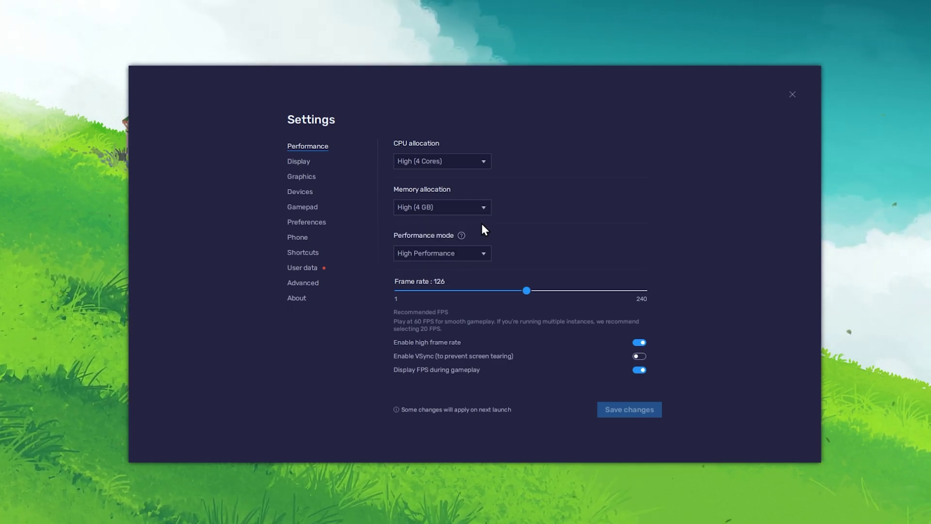
Try a custom memory allocation of 1600 MB and restore the High (4 GB) option.
{"action": "left_click", "coordinate": [479, 209]}
{"action": "left_click", "coordinate": [449, 270]}
{"action": "left_click", "coordinate": [519, 206]}
{"action": "left_click_drag", "start_coordinate": [526, 204], "coordinate": [502, 204]}
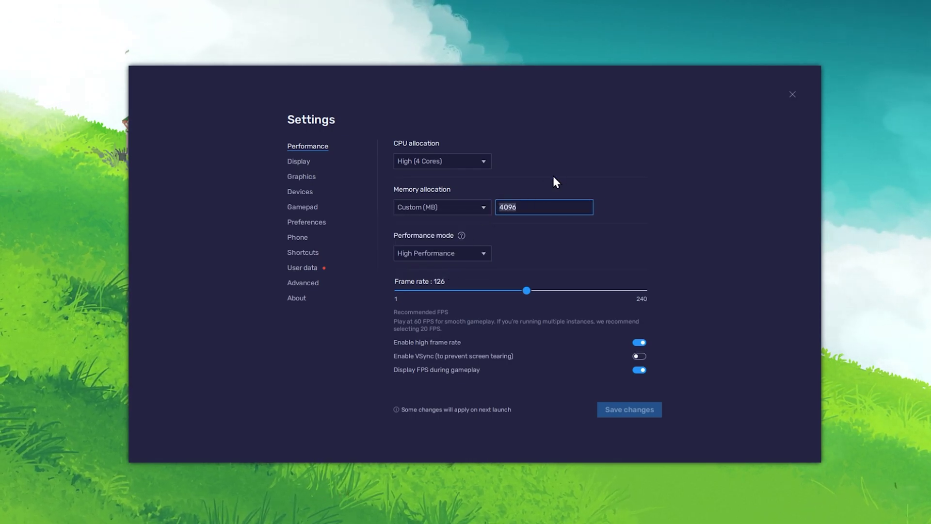
{"action": "type", "text": "1600"}
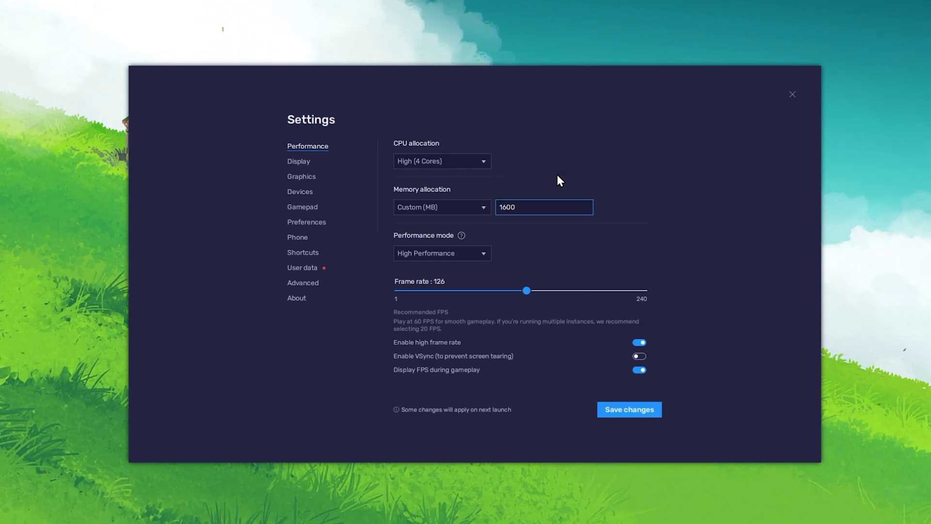
{"action": "left_click", "coordinate": [486, 209]}
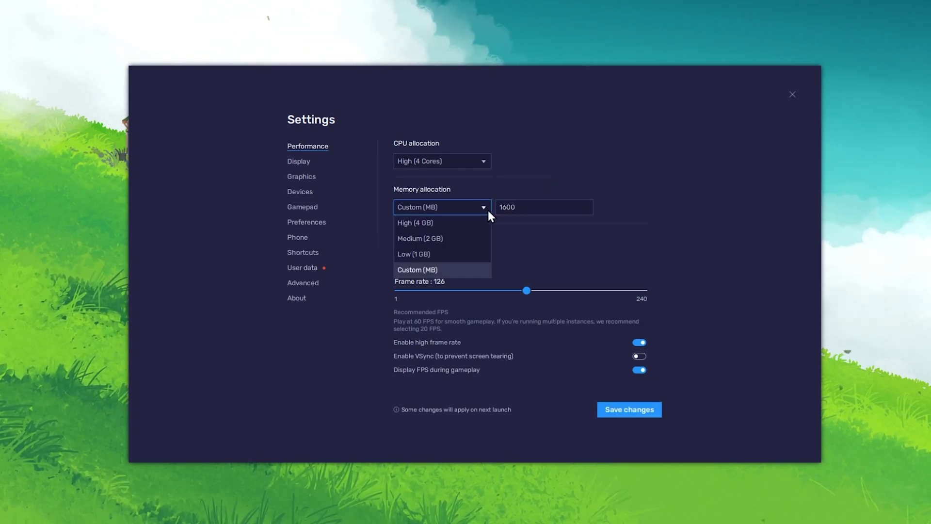
{"action": "left_click", "coordinate": [467, 224]}
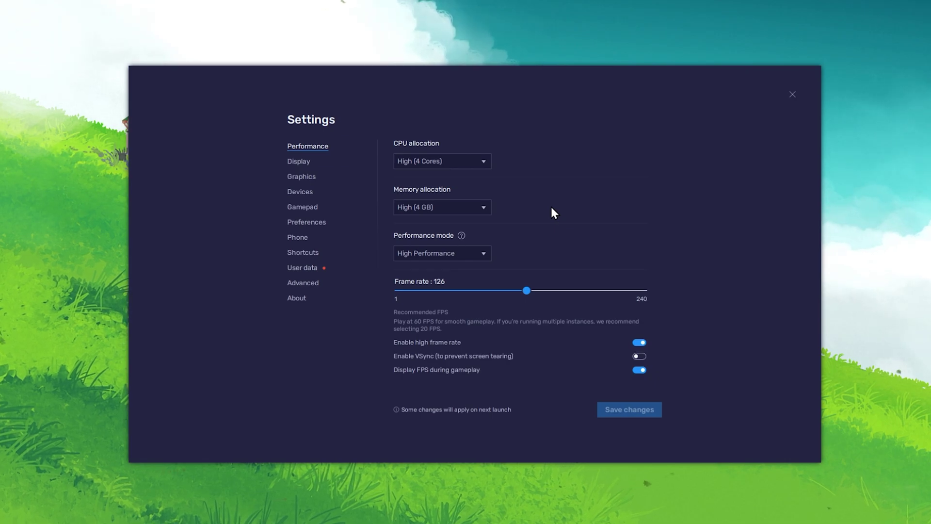
Open Windows Task Manager, examine the PC's memory performance details, and close Task Manager.
{"action": "key", "text": "super"}
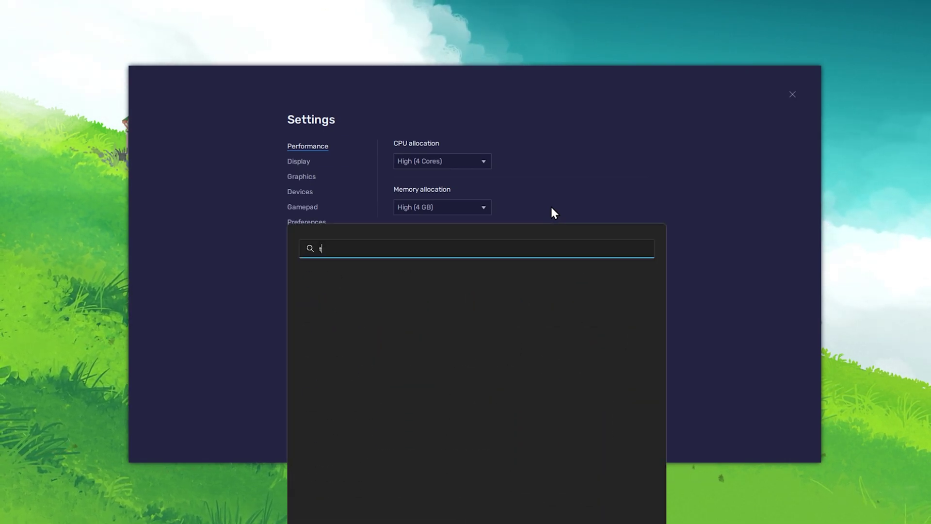
{"action": "type", "text": "task manager"}
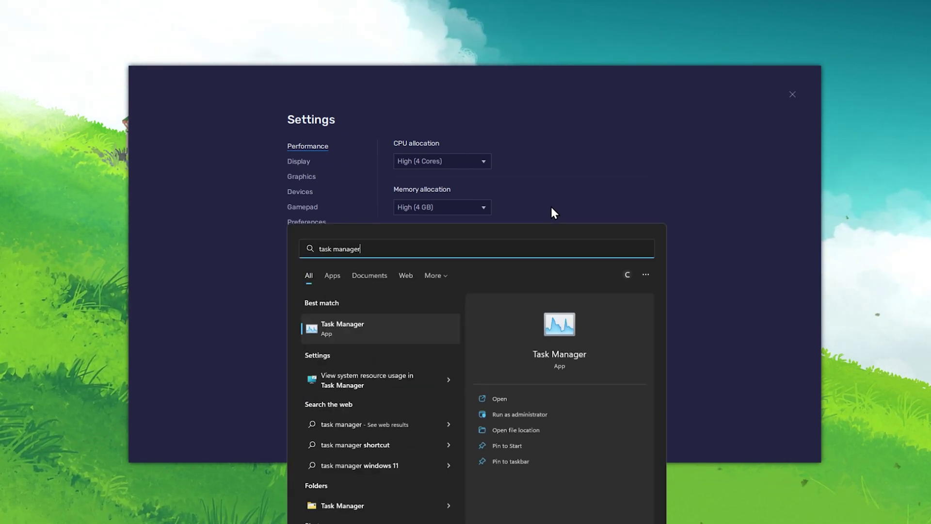
{"action": "key", "text": "Return"}
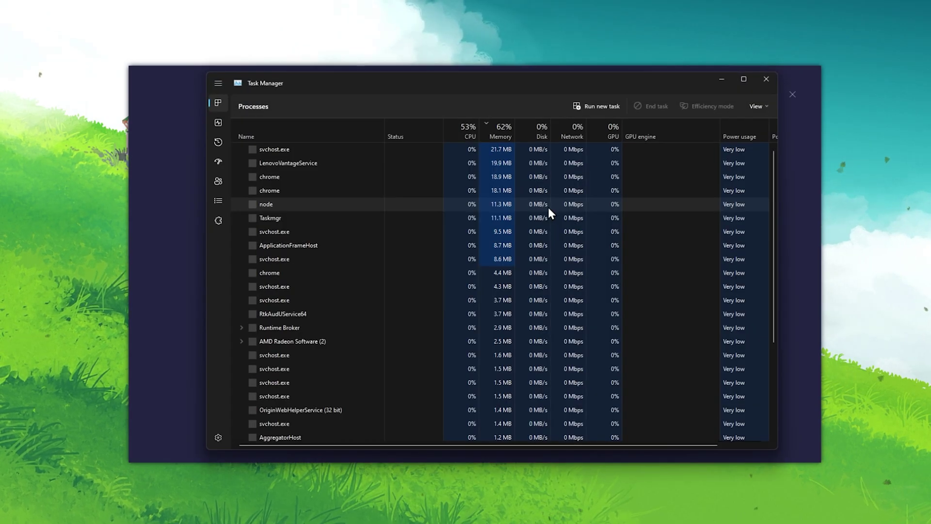
{"action": "left_click", "coordinate": [218, 122]}
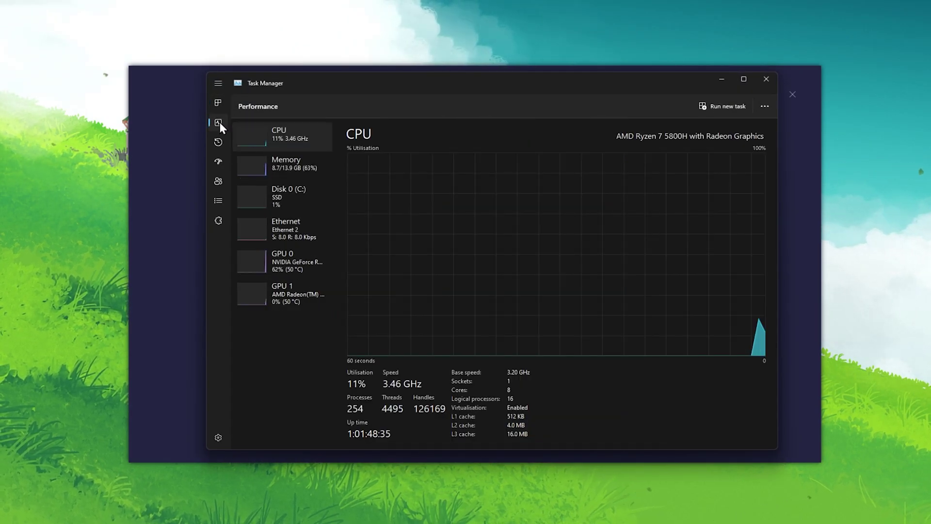
{"action": "left_click", "coordinate": [277, 164]}
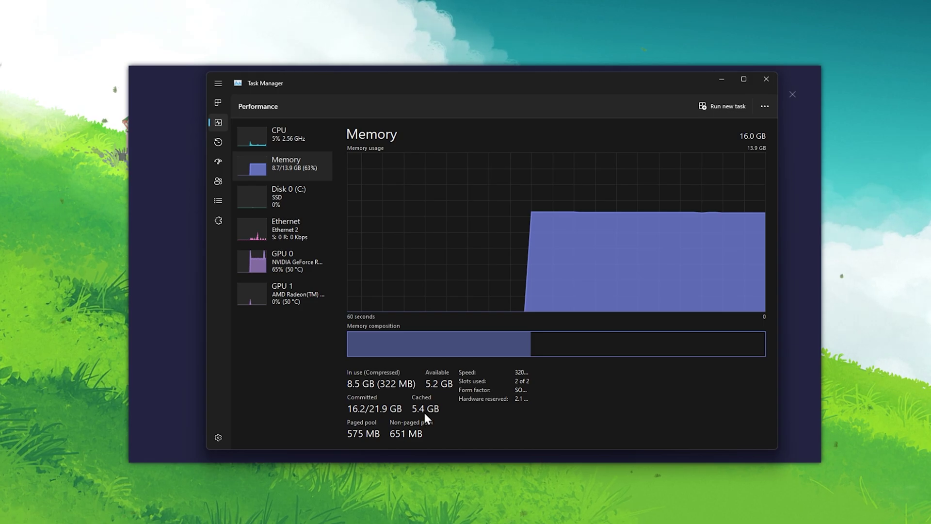
{"action": "left_click", "coordinate": [766, 80]}
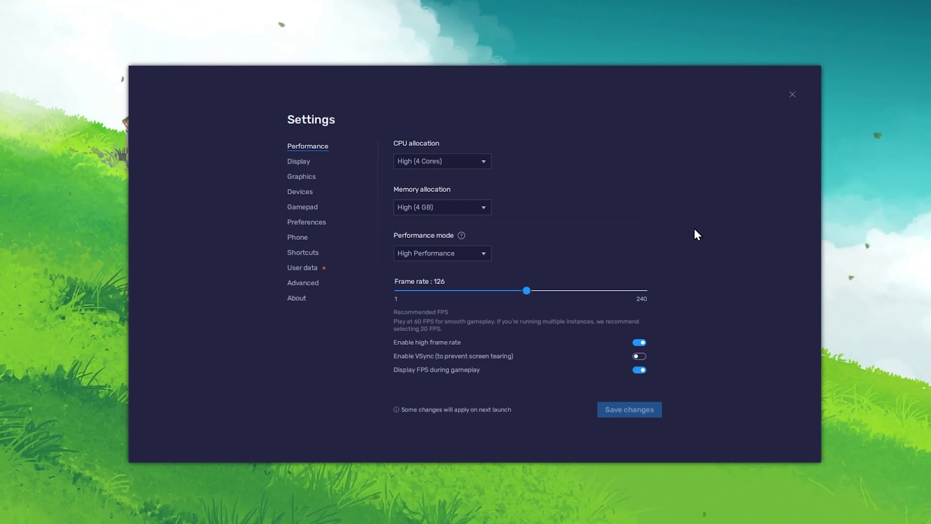
Set the performance mode to Balanced and review the other available modes.
{"action": "left_click", "coordinate": [483, 252]}
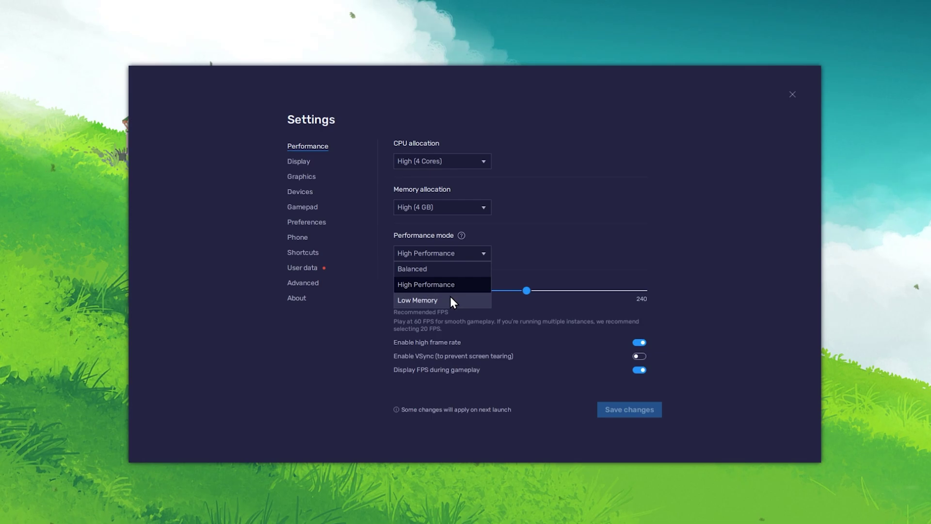
{"action": "left_click", "coordinate": [454, 272]}
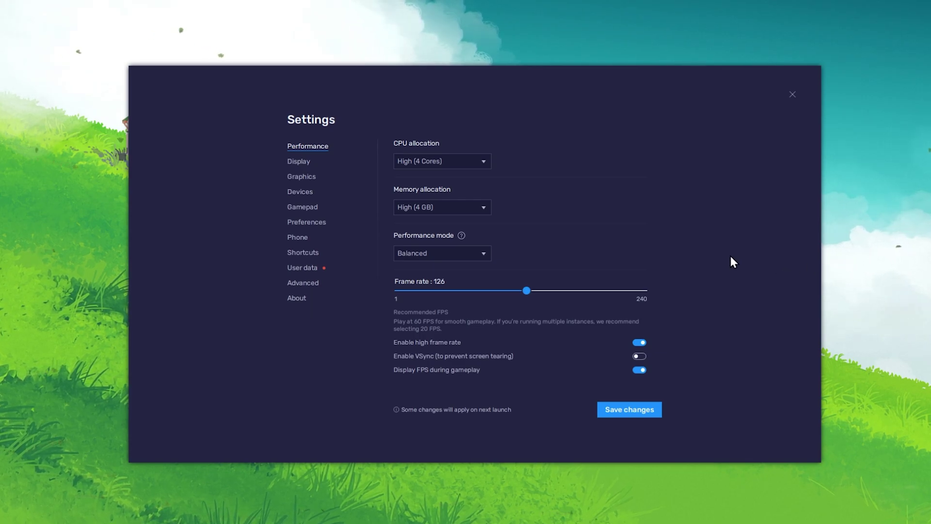
{"action": "left_click", "coordinate": [484, 254]}
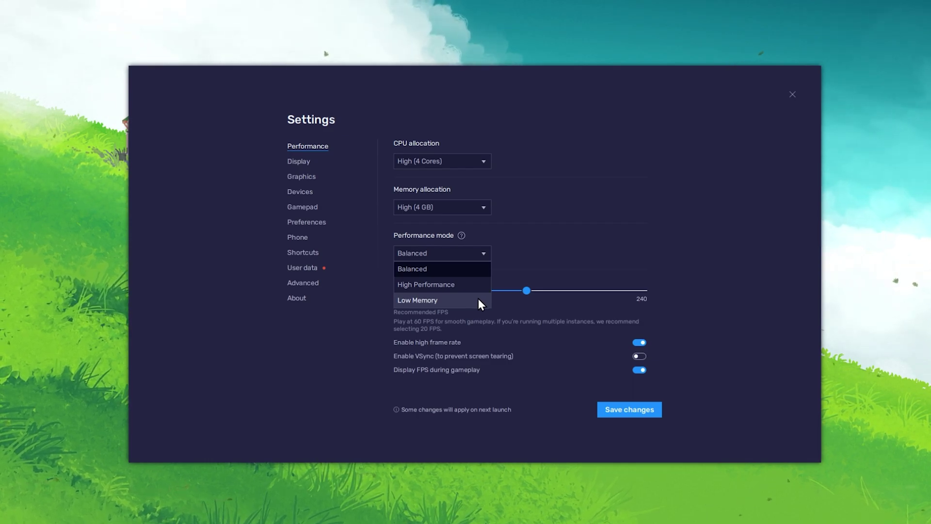
{"action": "left_click", "coordinate": [484, 255]}
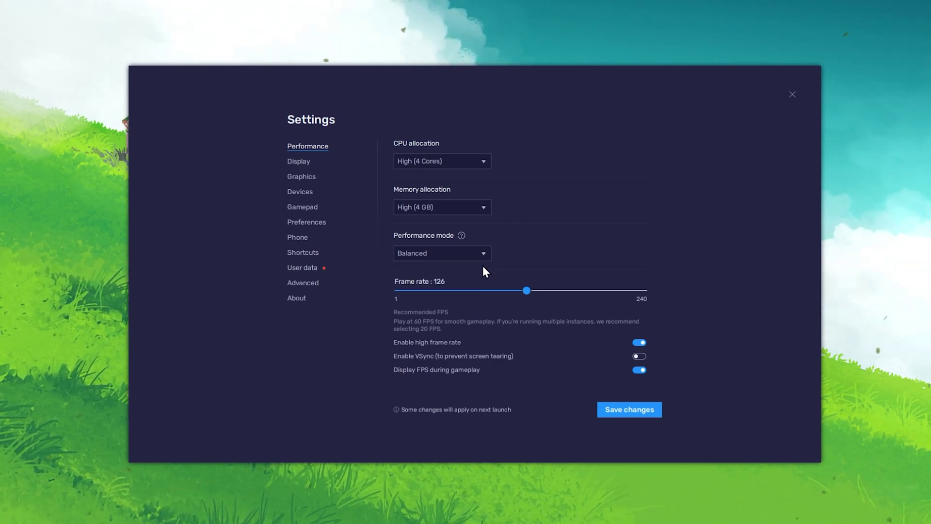
Turn the high frame rate option off and back on.
{"action": "left_click", "coordinate": [640, 343]}
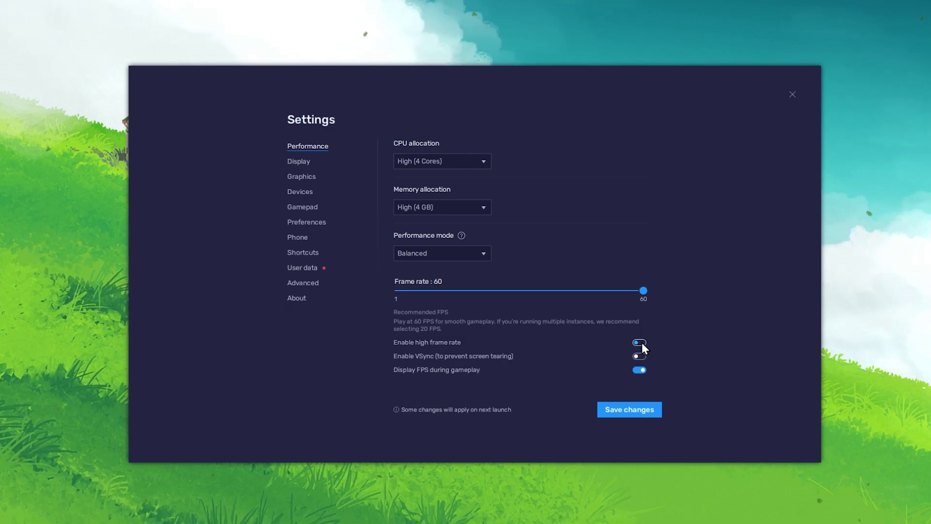
{"action": "left_click", "coordinate": [640, 343]}
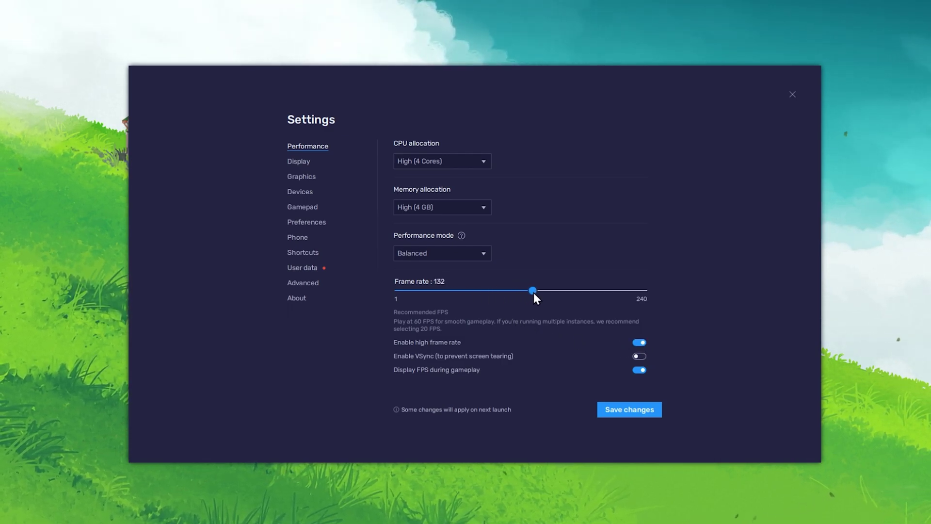
Try a frame rate of 144, request saving the performance changes, and discard them instead of restarting.
{"action": "left_click_drag", "start_coordinate": [538, 294], "coordinate": [546, 294]}
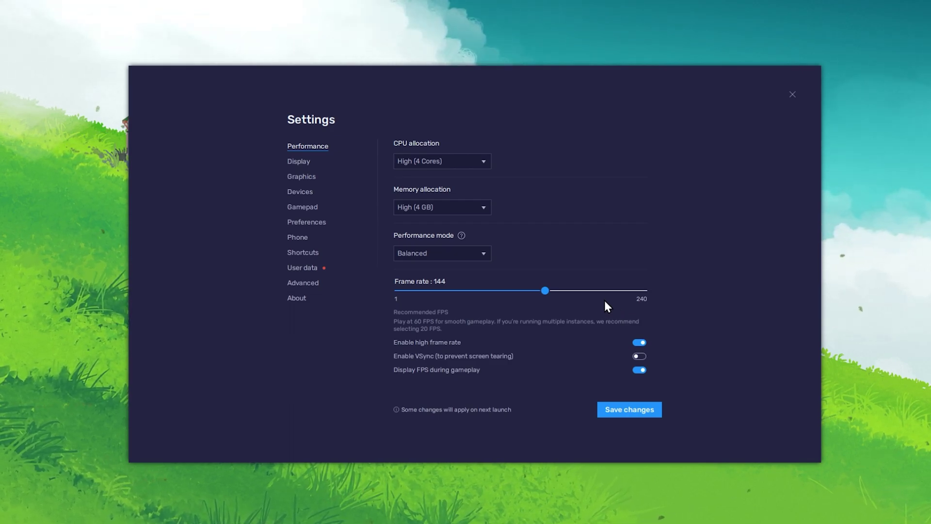
{"action": "left_click_drag", "start_coordinate": [545, 291], "coordinate": [475, 291]}
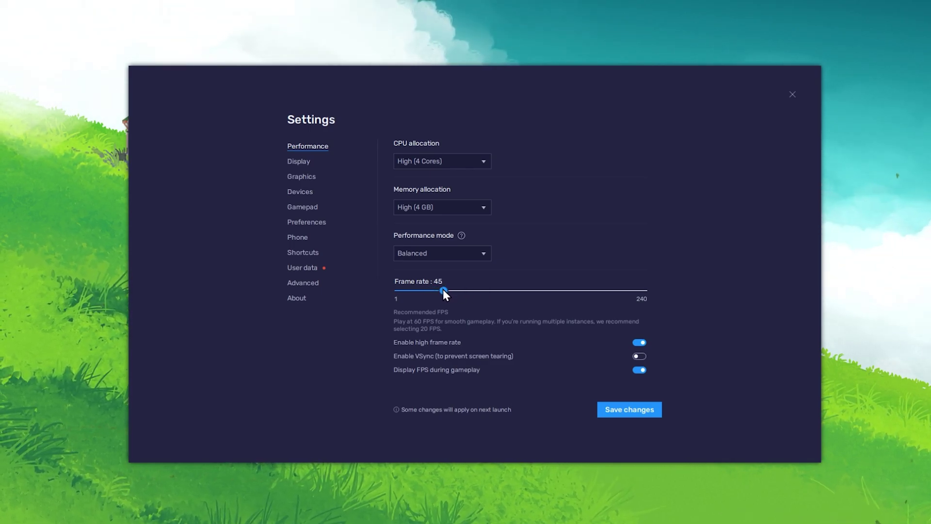
{"action": "left_click_drag", "start_coordinate": [443, 290], "coordinate": [545, 293]}
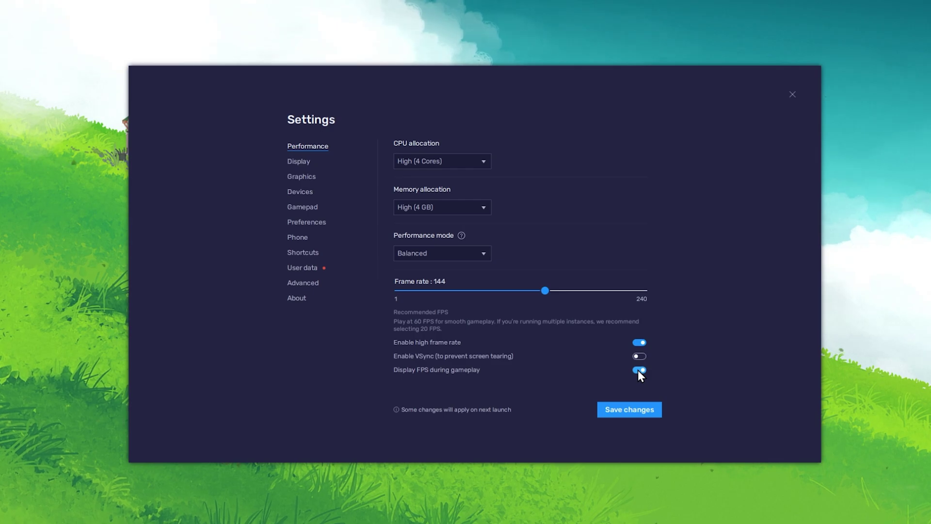
{"action": "left_click", "coordinate": [624, 409]}
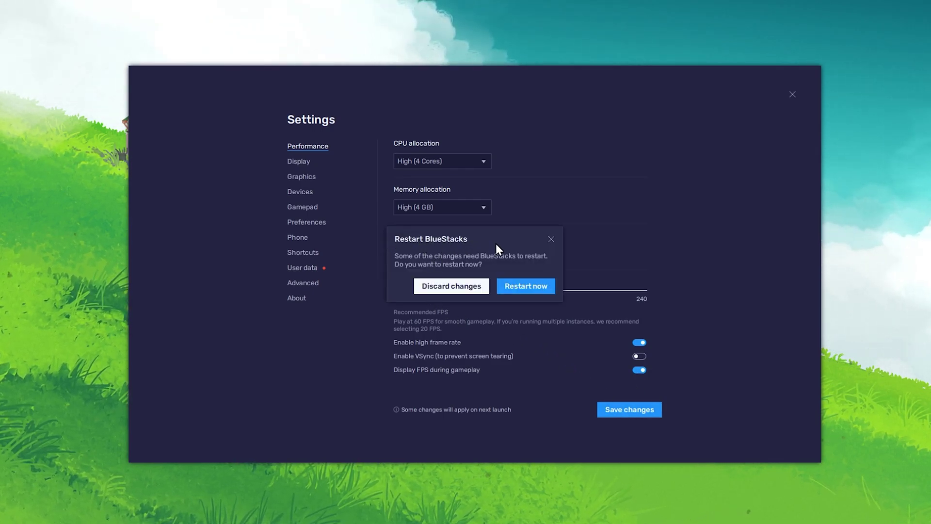
{"action": "left_click", "coordinate": [466, 285]}
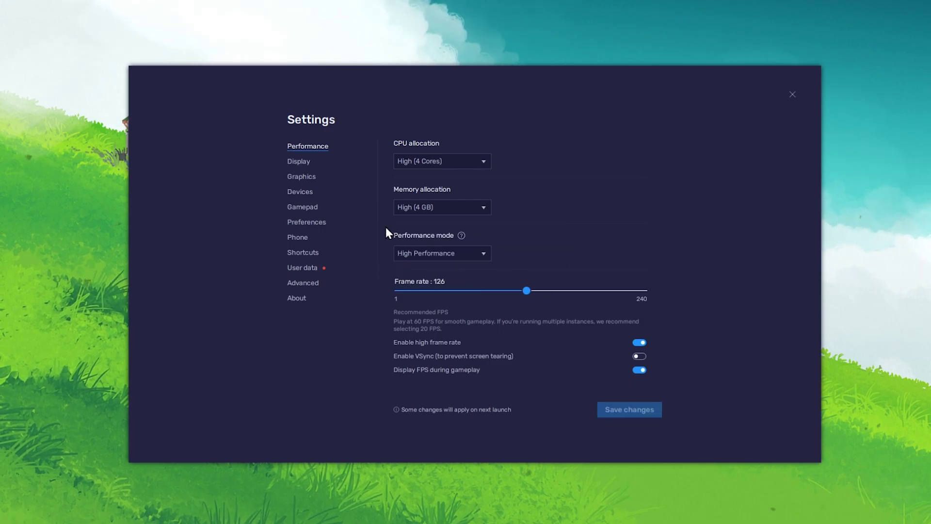
Review the Display and Graphics settings, keeping the Landscape resolution type, and close the settings.
{"action": "left_click", "coordinate": [298, 160]}
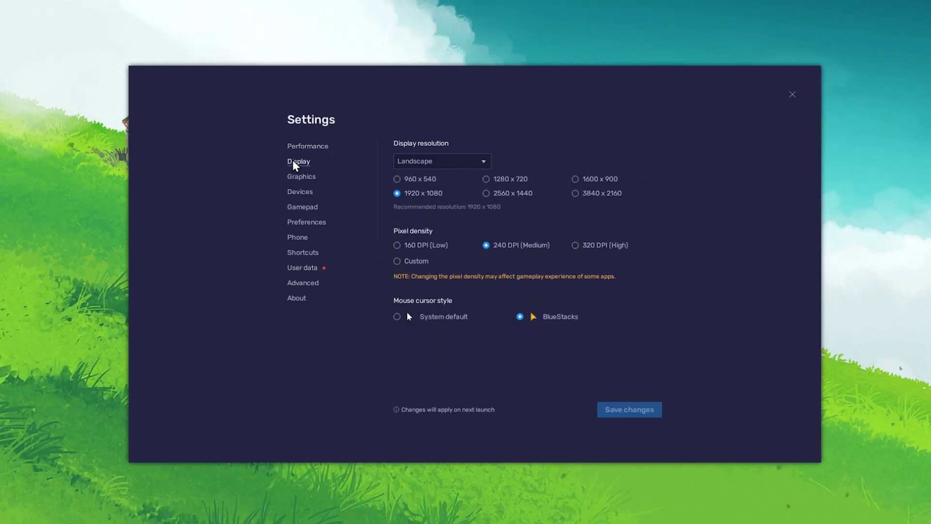
{"action": "left_click", "coordinate": [483, 166]}
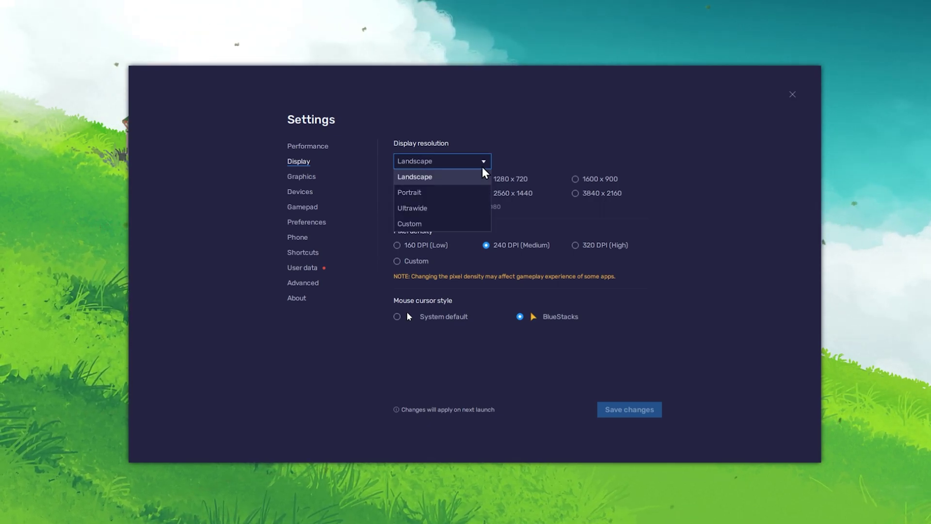
{"action": "left_click", "coordinate": [482, 175]}
{"action": "left_click", "coordinate": [301, 177]}
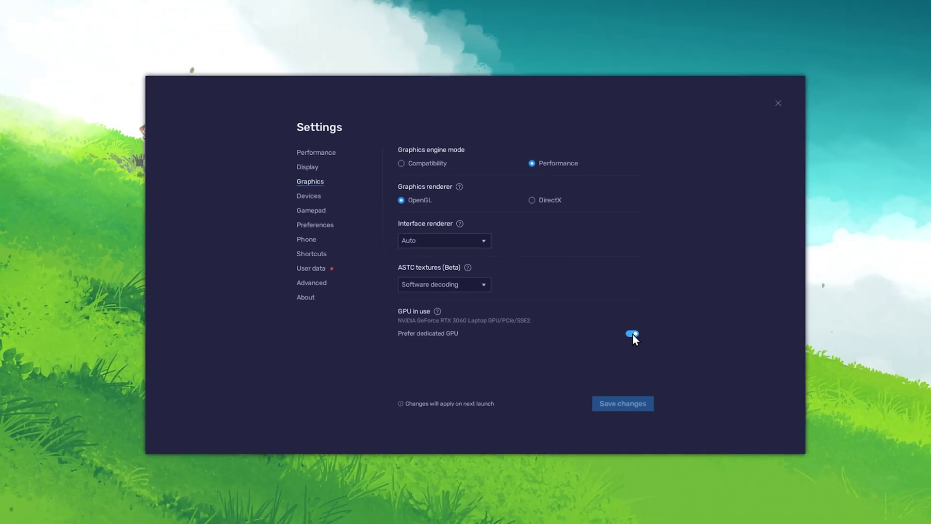
{"action": "left_click", "coordinate": [739, 127]}
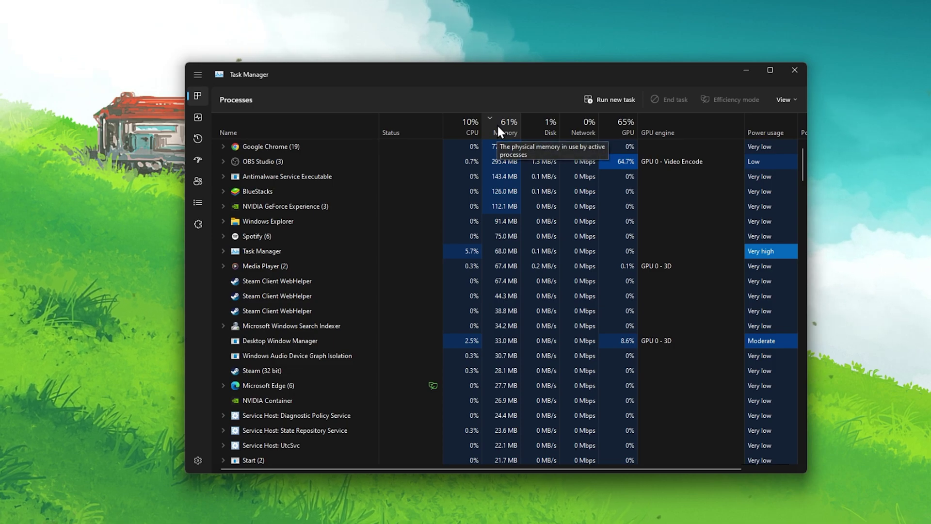
In Task Manager, go to the details of the BlueStacks process, set HD-Player.exe's priority to High, and check the setting.
{"action": "right_click", "coordinate": [304, 190]}
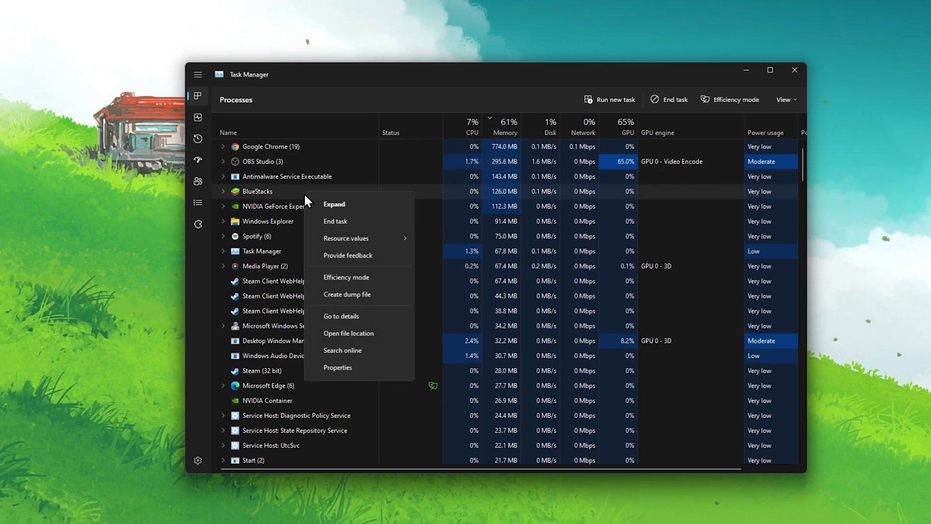
{"action": "left_click", "coordinate": [330, 319]}
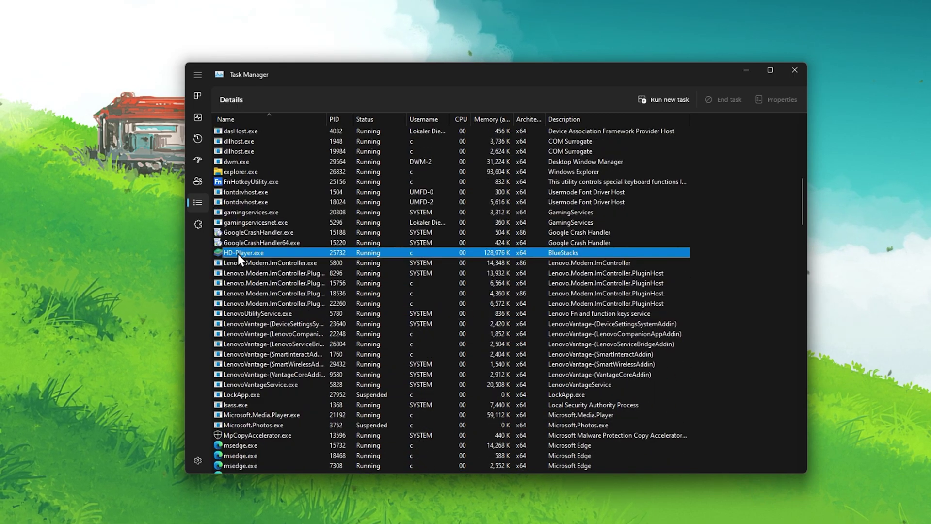
{"action": "right_click", "coordinate": [316, 253]}
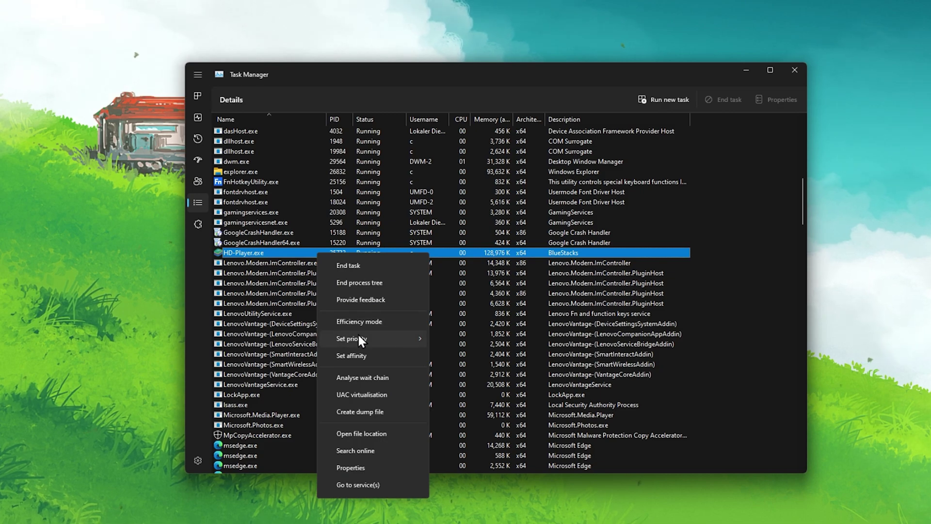
{"action": "mouse_move", "coordinate": [406, 336]}
{"action": "left_click", "coordinate": [446, 356]}
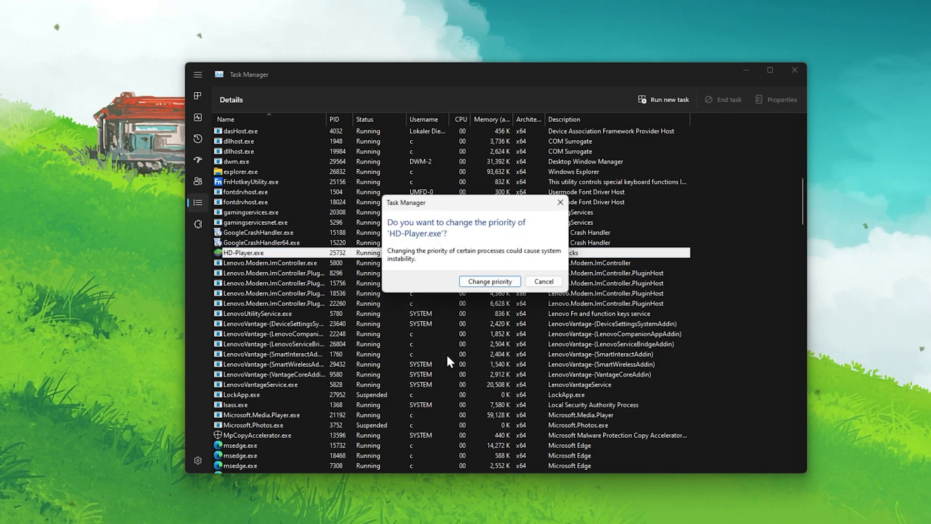
{"action": "left_click", "coordinate": [475, 279]}
{"action": "right_click", "coordinate": [320, 252]}
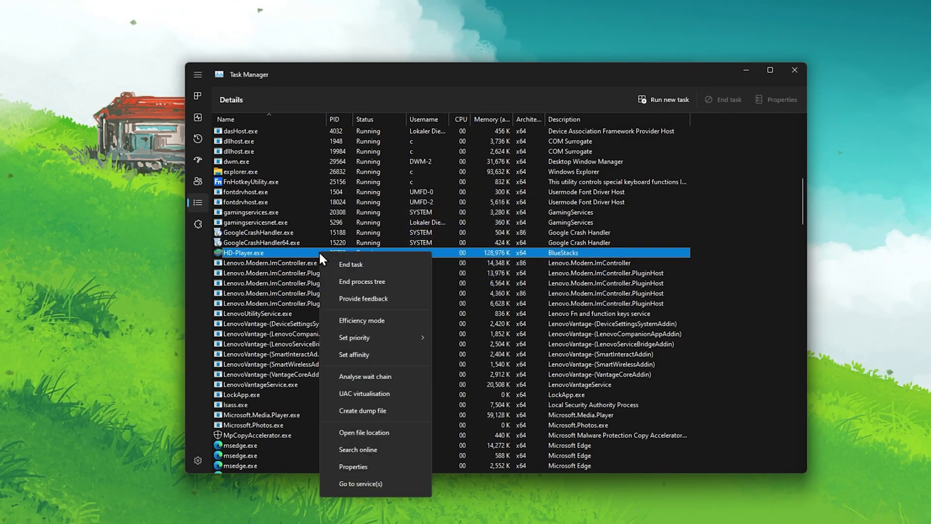
{"action": "mouse_move", "coordinate": [423, 342]}
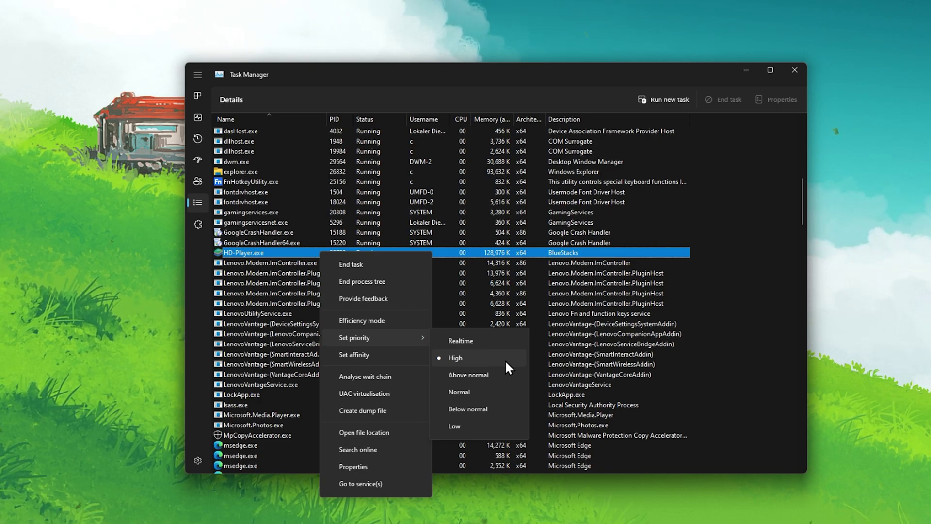
{"action": "left_click", "coordinate": [318, 80]}
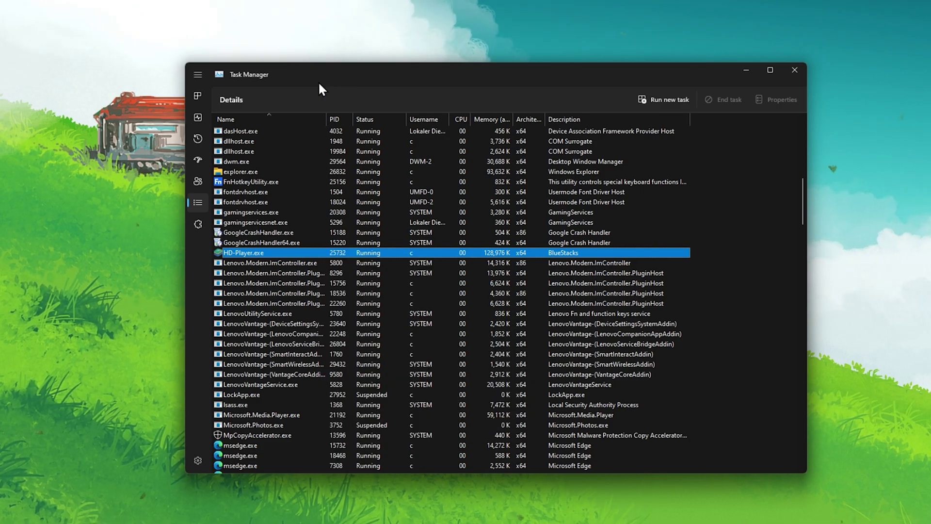
Return to the process list and examine background processes and their task-ending options, including OBS Studio, Google Chrome and CCLibraries.
{"action": "left_click", "coordinate": [197, 97]}
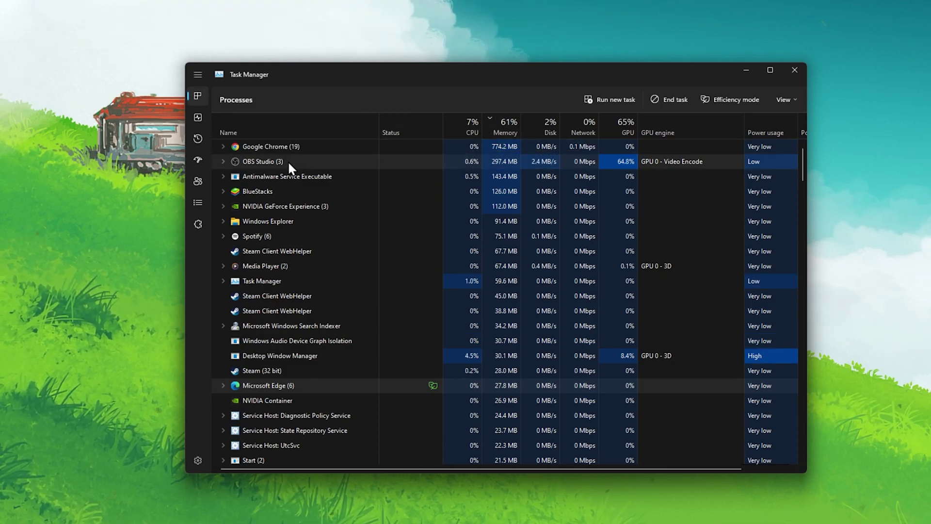
{"action": "left_click", "coordinate": [330, 158]}
{"action": "right_click", "coordinate": [339, 160]}
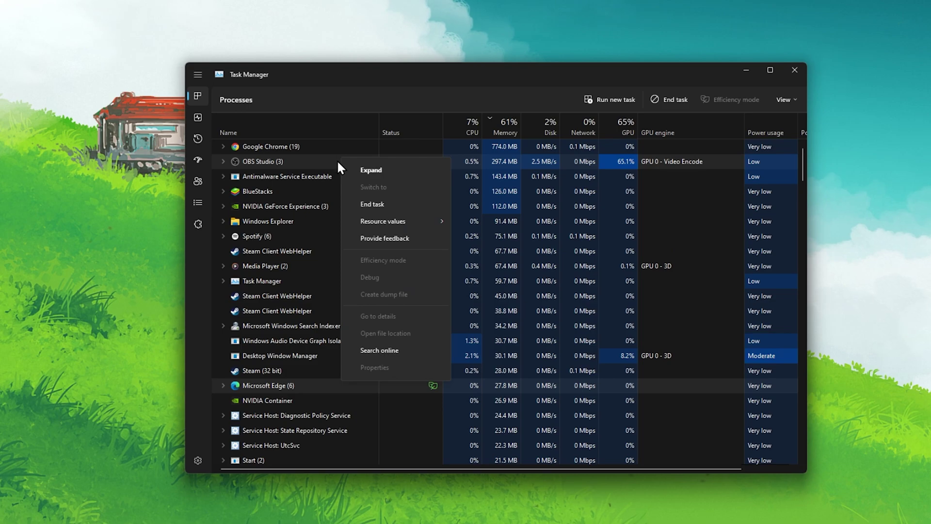
{"action": "left_click", "coordinate": [320, 167]}
{"action": "right_click", "coordinate": [330, 142]}
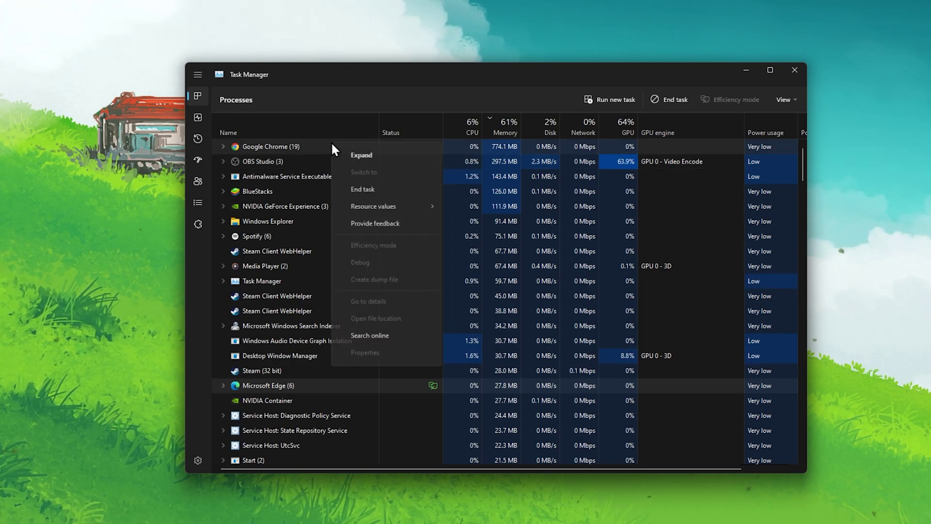
{"action": "left_click", "coordinate": [310, 142]}
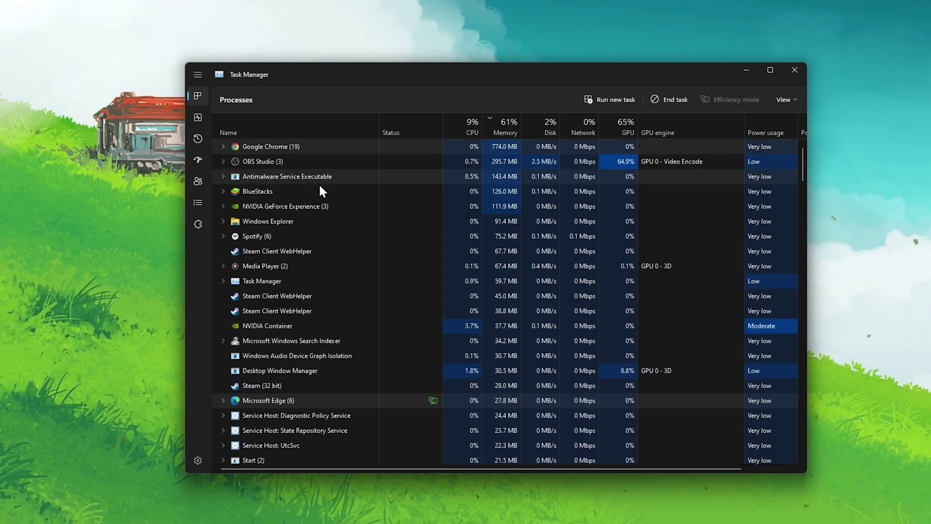
{"action": "left_click", "coordinate": [330, 315]}
{"action": "scroll", "coordinate": [330, 316], "scroll_direction": "down", "scroll_amount": 20}
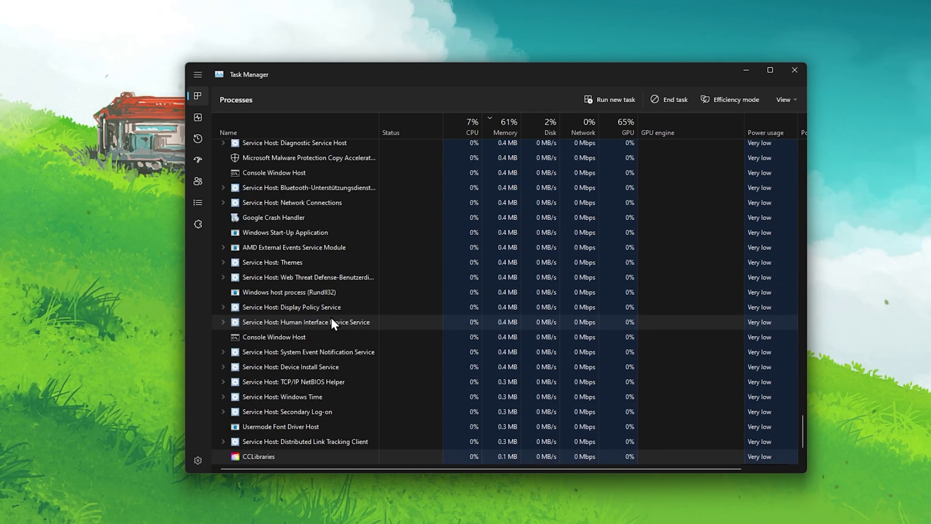
{"action": "scroll", "coordinate": [330, 316], "scroll_direction": "down", "scroll_amount": 2}
{"action": "right_click", "coordinate": [319, 380]}
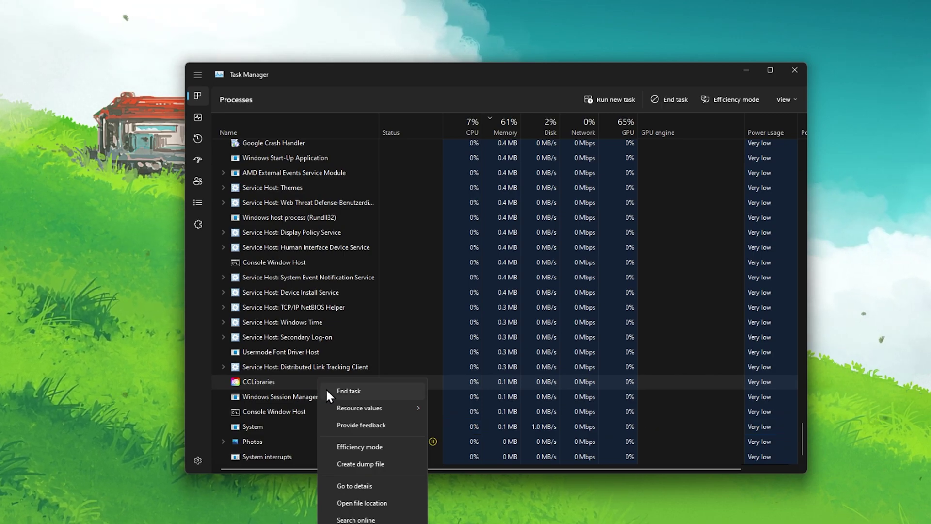
{"action": "left_click", "coordinate": [305, 383]}
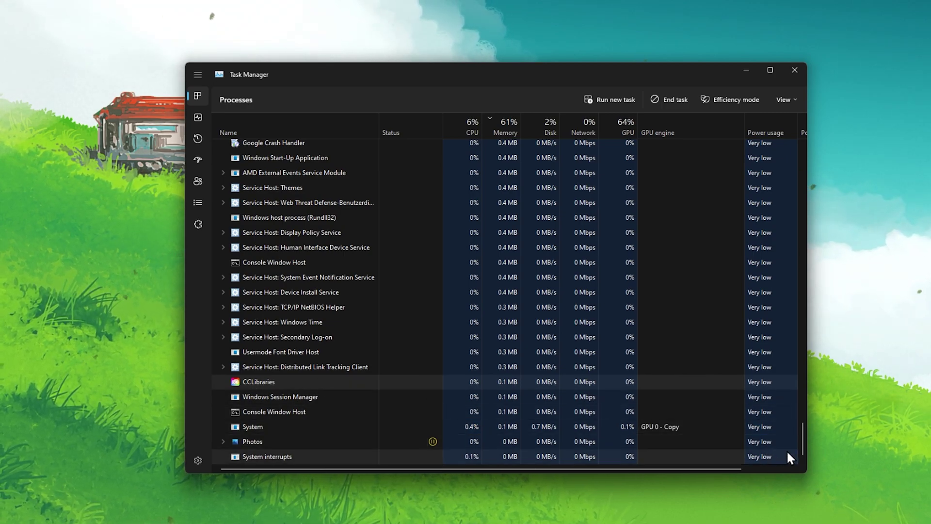
{"action": "left_click_drag", "start_coordinate": [802, 449], "coordinate": [824, 173]}
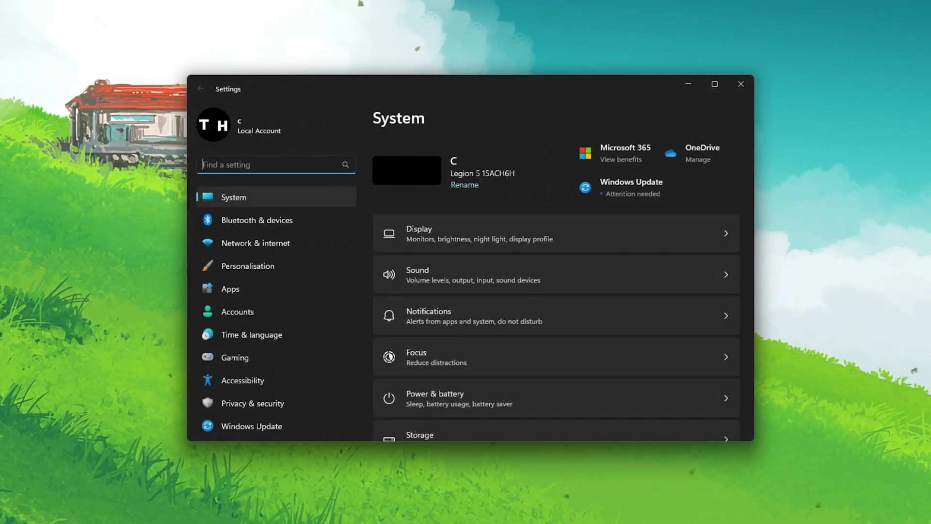
Open the Windows Update page in Windows Settings.
{"action": "left_click", "coordinate": [224, 423]}
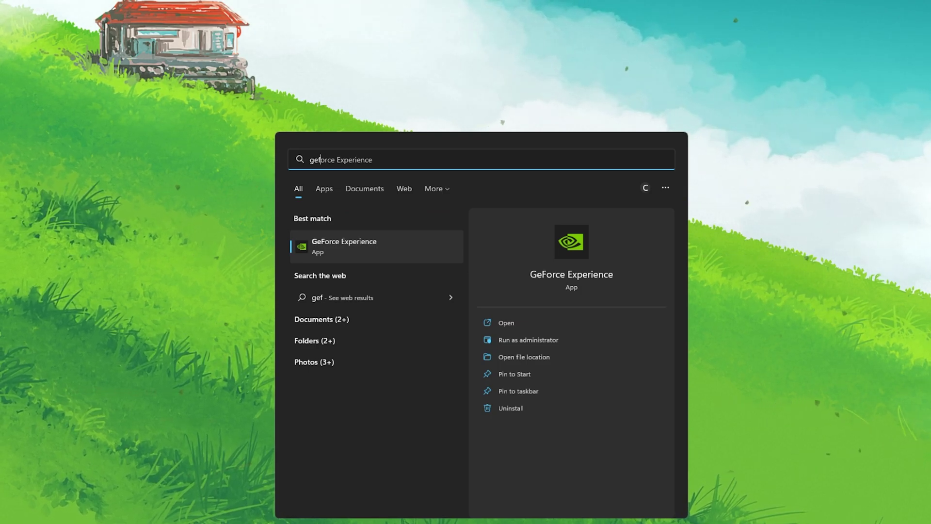
Replace the Windows search text with "amd" to look up AMD Radeon Software, and clear the search.
{"action": "key", "text": "BackSpace"}
{"action": "key", "text": "BackSpace"}
{"action": "key", "text": "BackSpace"}
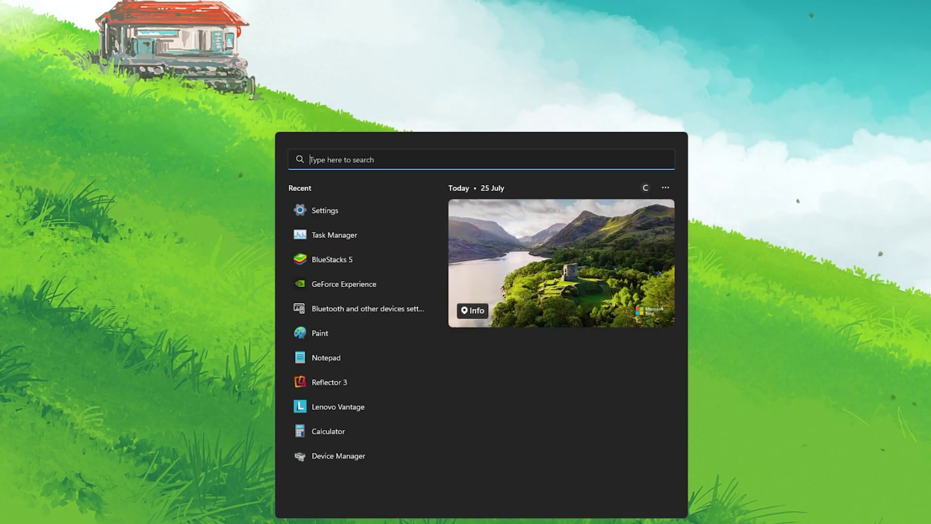
{"action": "type", "text": "amd"}
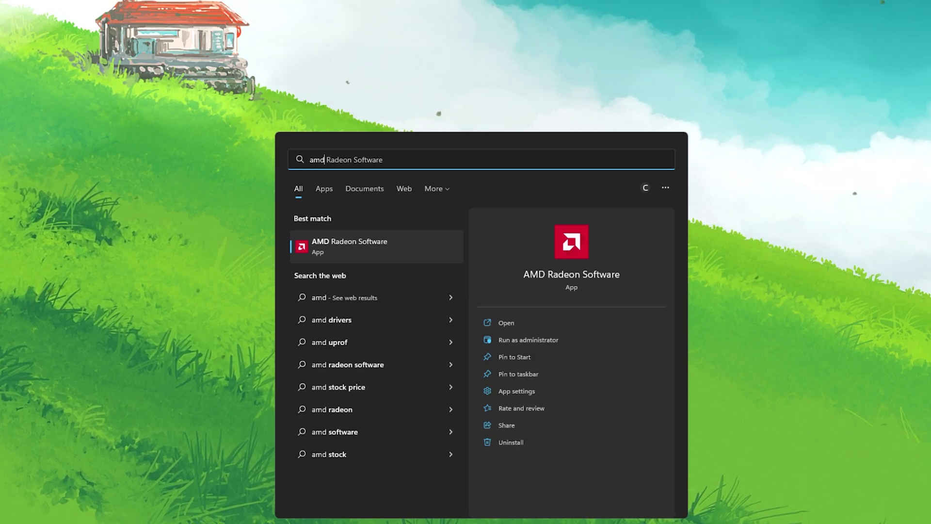
{"action": "key", "text": "BackSpace"}
{"action": "key", "text": "BackSpace"}
{"action": "key", "text": "BackSpace"}
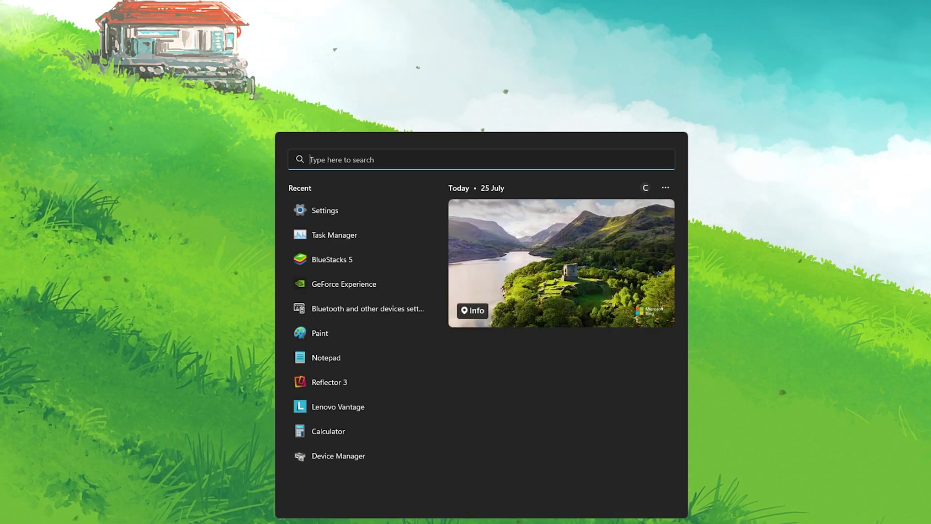
Search Windows for GeForce Experience, open it, and review the available and currently installed driver details.
{"action": "type", "text": "gef"}
{"action": "key", "text": "Return"}
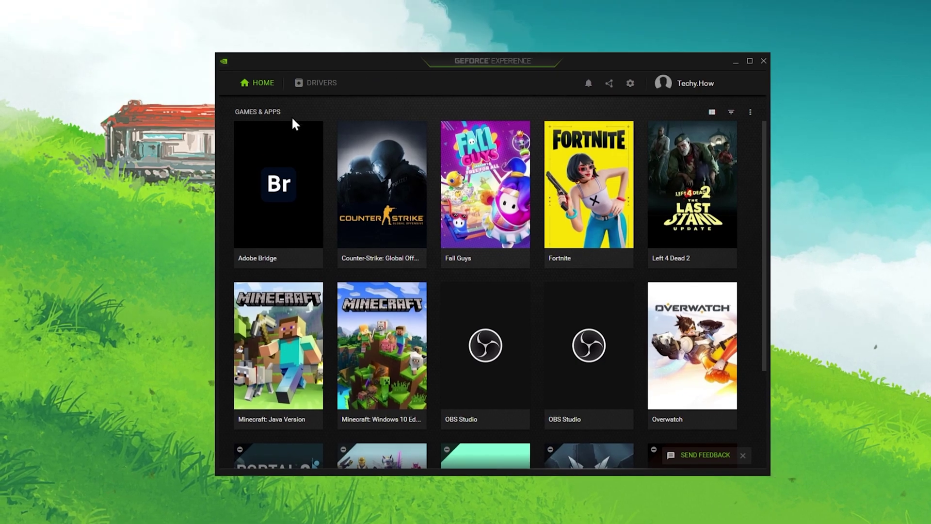
{"action": "left_click", "coordinate": [306, 90]}
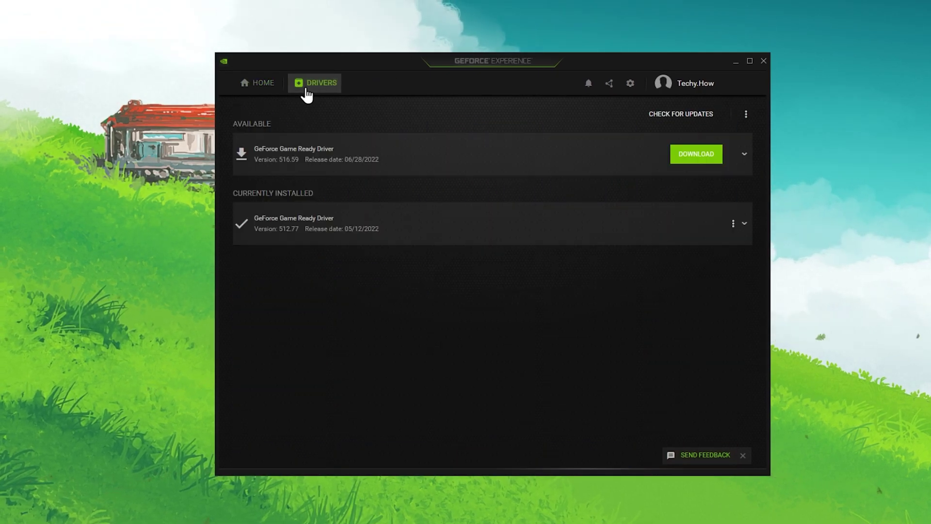
{"action": "left_click", "coordinate": [745, 224]}
{"action": "left_click", "coordinate": [745, 156]}
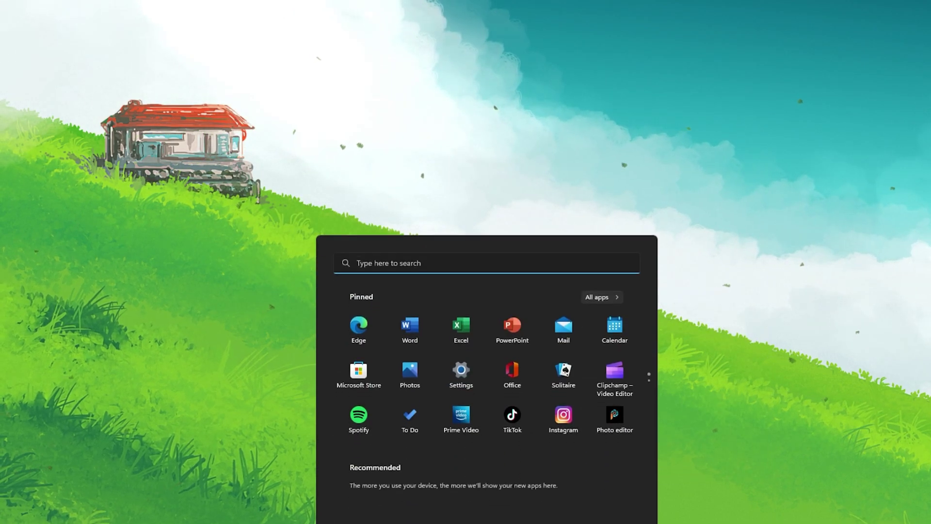
Open Windows Settings and go to the Graphics page of the display settings.
{"action": "type", "text": "settings"}
{"action": "key", "text": "Return"}
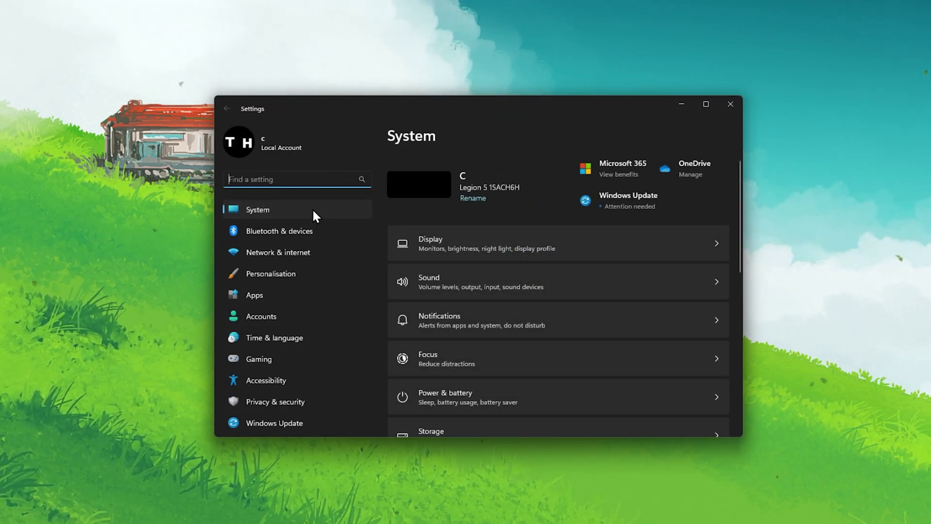
{"action": "left_click", "coordinate": [417, 253]}
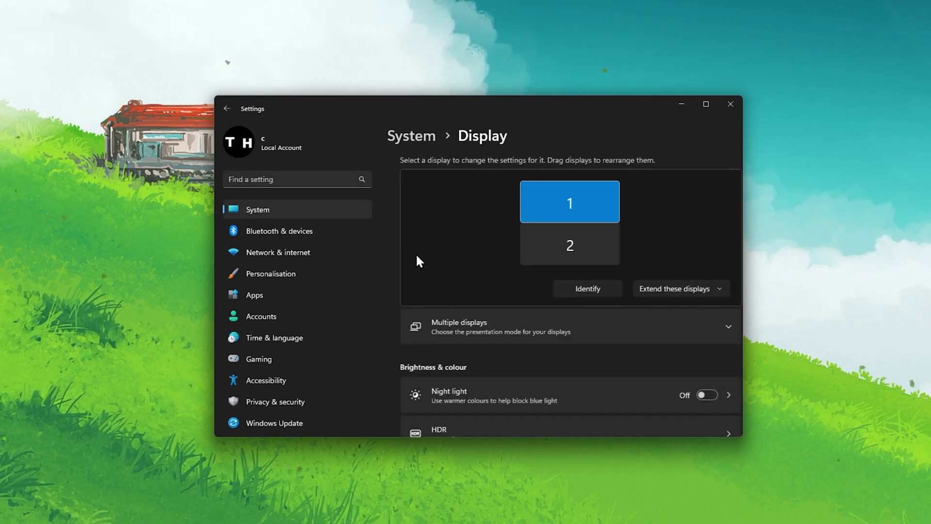
{"action": "scroll", "coordinate": [420, 262], "scroll_direction": "down", "scroll_amount": 5}
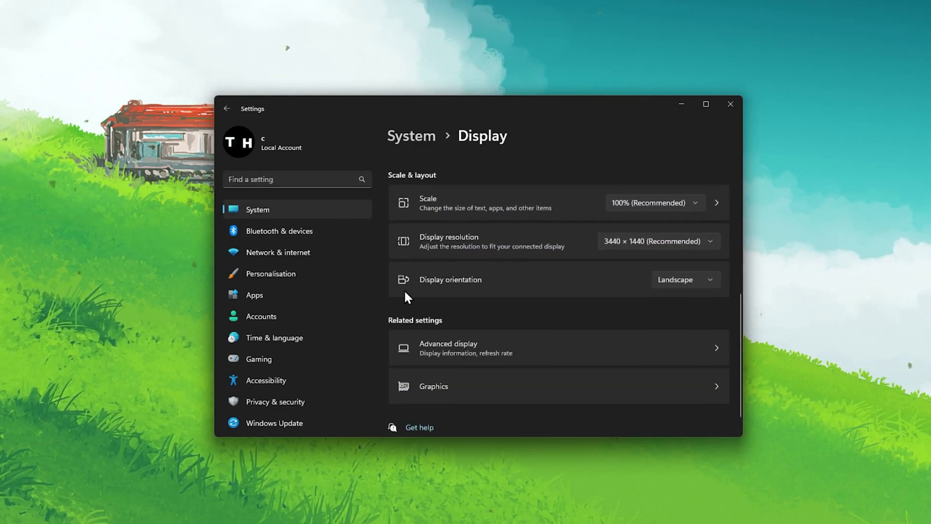
{"action": "left_click", "coordinate": [417, 388]}
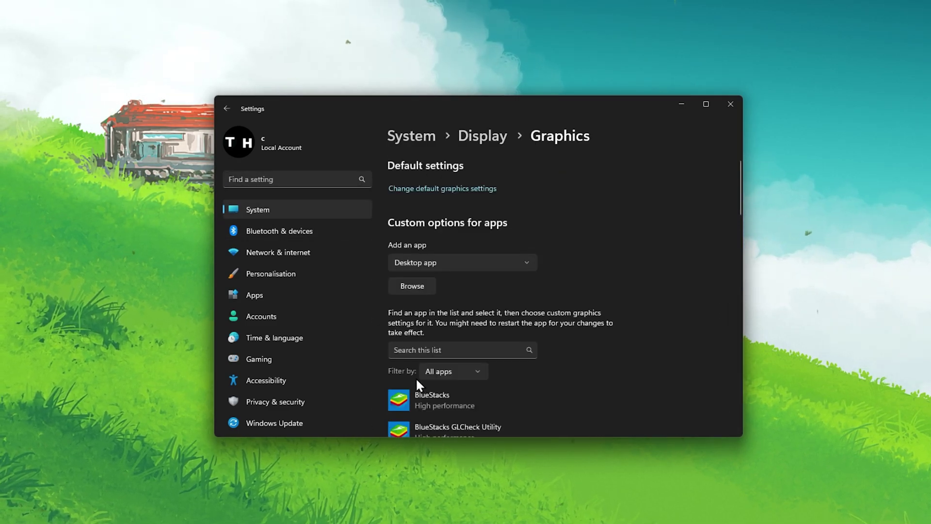
Add HD-Player from the BlueStacks_nxt folder in Program Files on drive C as a desktop app with custom graphics options.
{"action": "left_click", "coordinate": [418, 286]}
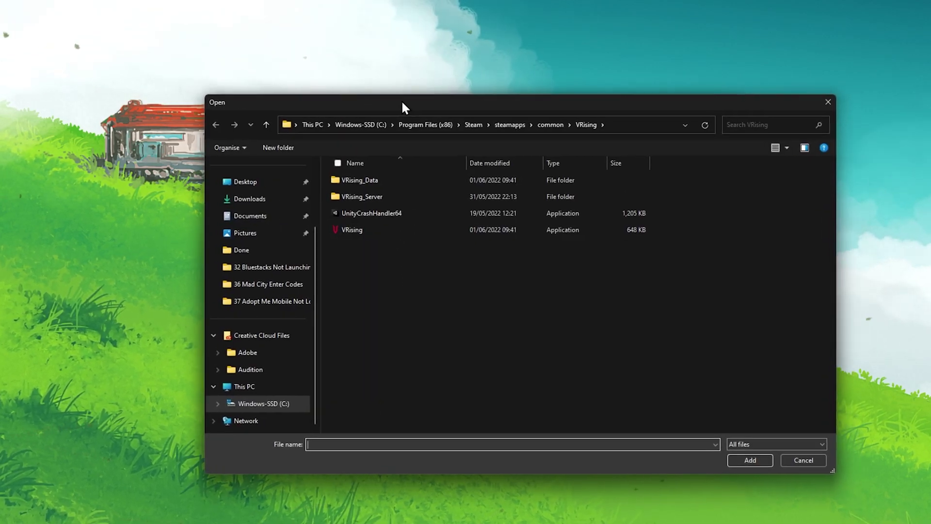
{"action": "left_click", "coordinate": [350, 120]}
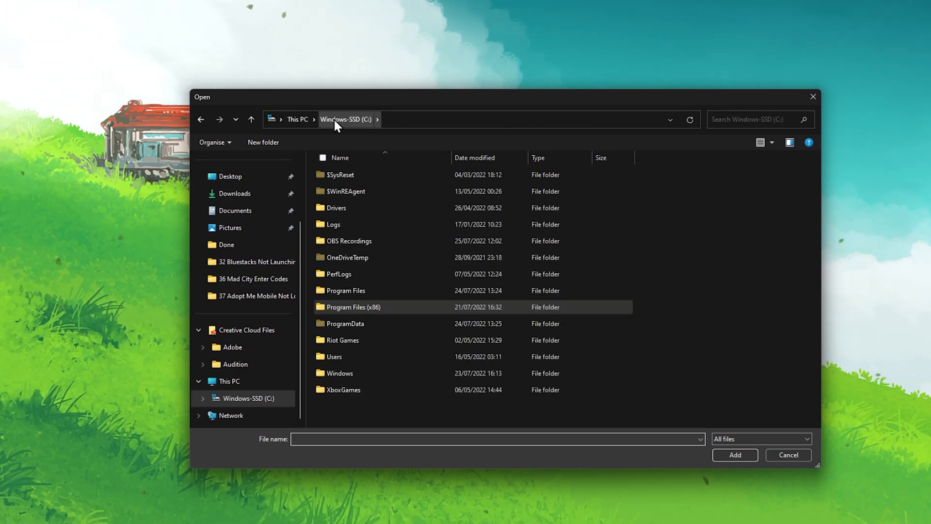
{"action": "double_click", "coordinate": [396, 310]}
{"action": "key", "text": "alt+Left"}
{"action": "double_click", "coordinate": [401, 294]}
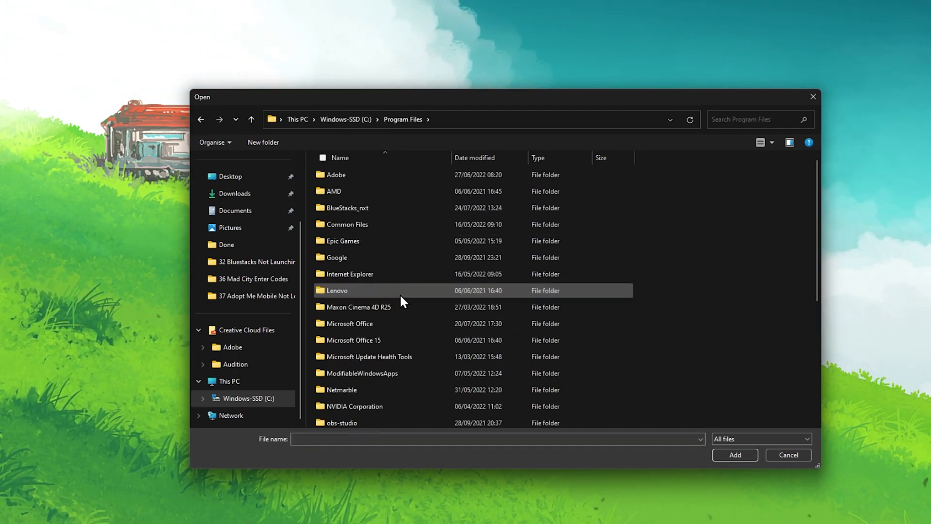
{"action": "double_click", "coordinate": [402, 210]}
{"action": "scroll", "coordinate": [402, 210], "scroll_direction": "down", "scroll_amount": 3}
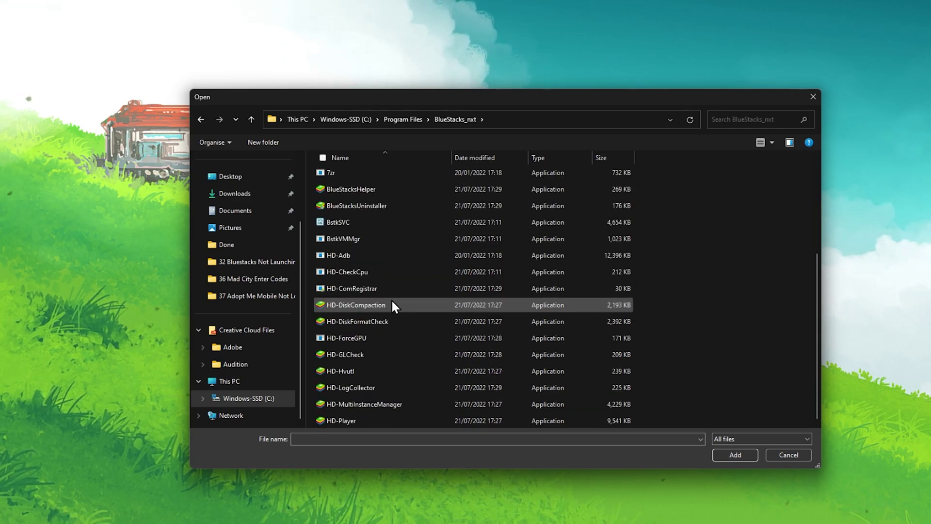
{"action": "left_click", "coordinate": [349, 421]}
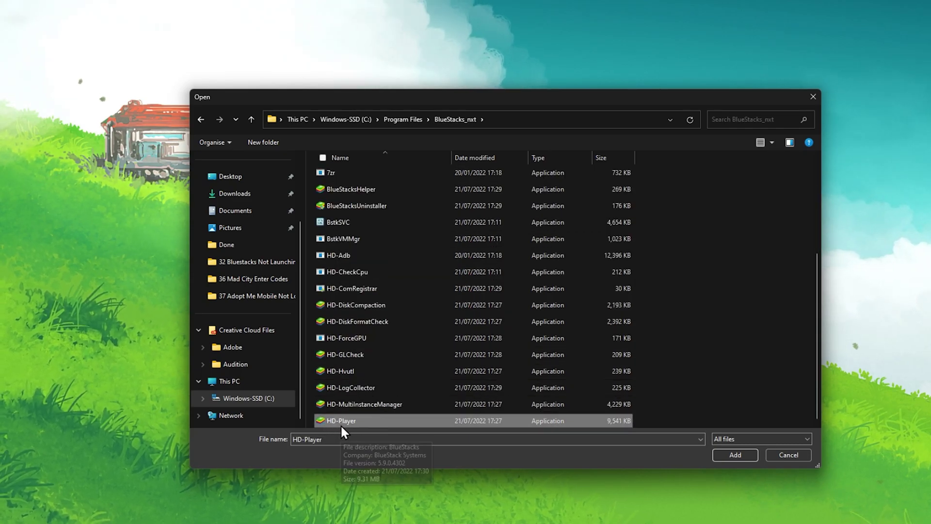
{"action": "left_click", "coordinate": [733, 457]}
Save the graphics preference of the BlueStacks app as High performance.
{"action": "scroll", "coordinate": [478, 336], "scroll_direction": "down", "scroll_amount": 2}
{"action": "left_click", "coordinate": [479, 324]}
{"action": "scroll", "coordinate": [685, 325], "scroll_direction": "down", "scroll_amount": 2}
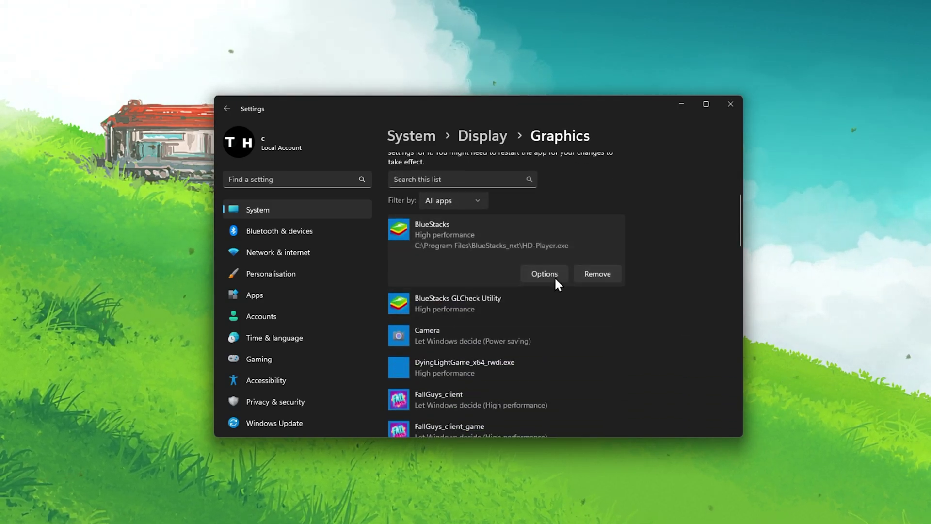
{"action": "left_click", "coordinate": [554, 275]}
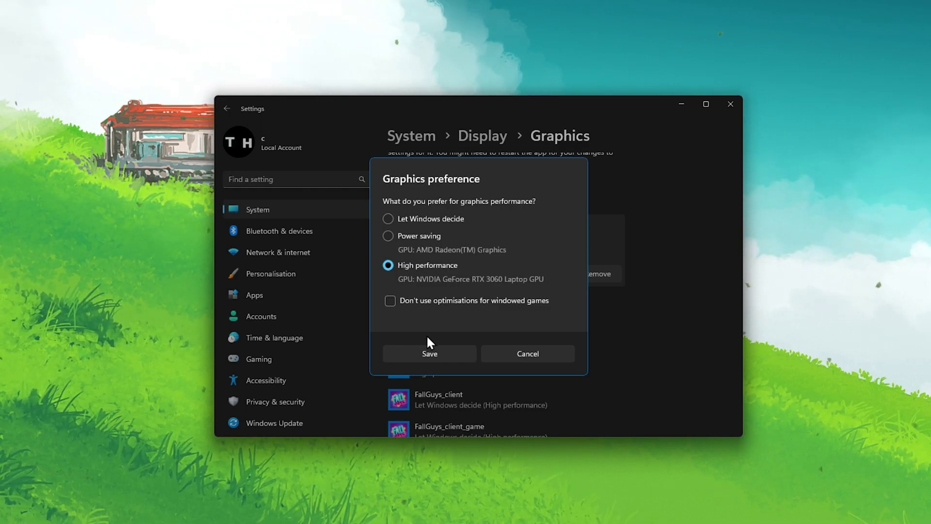
{"action": "left_click", "coordinate": [426, 353]}
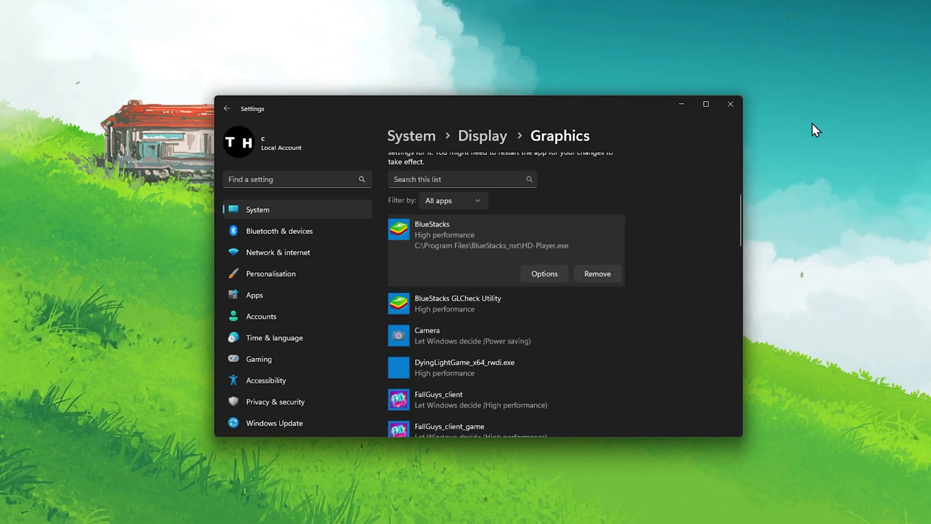